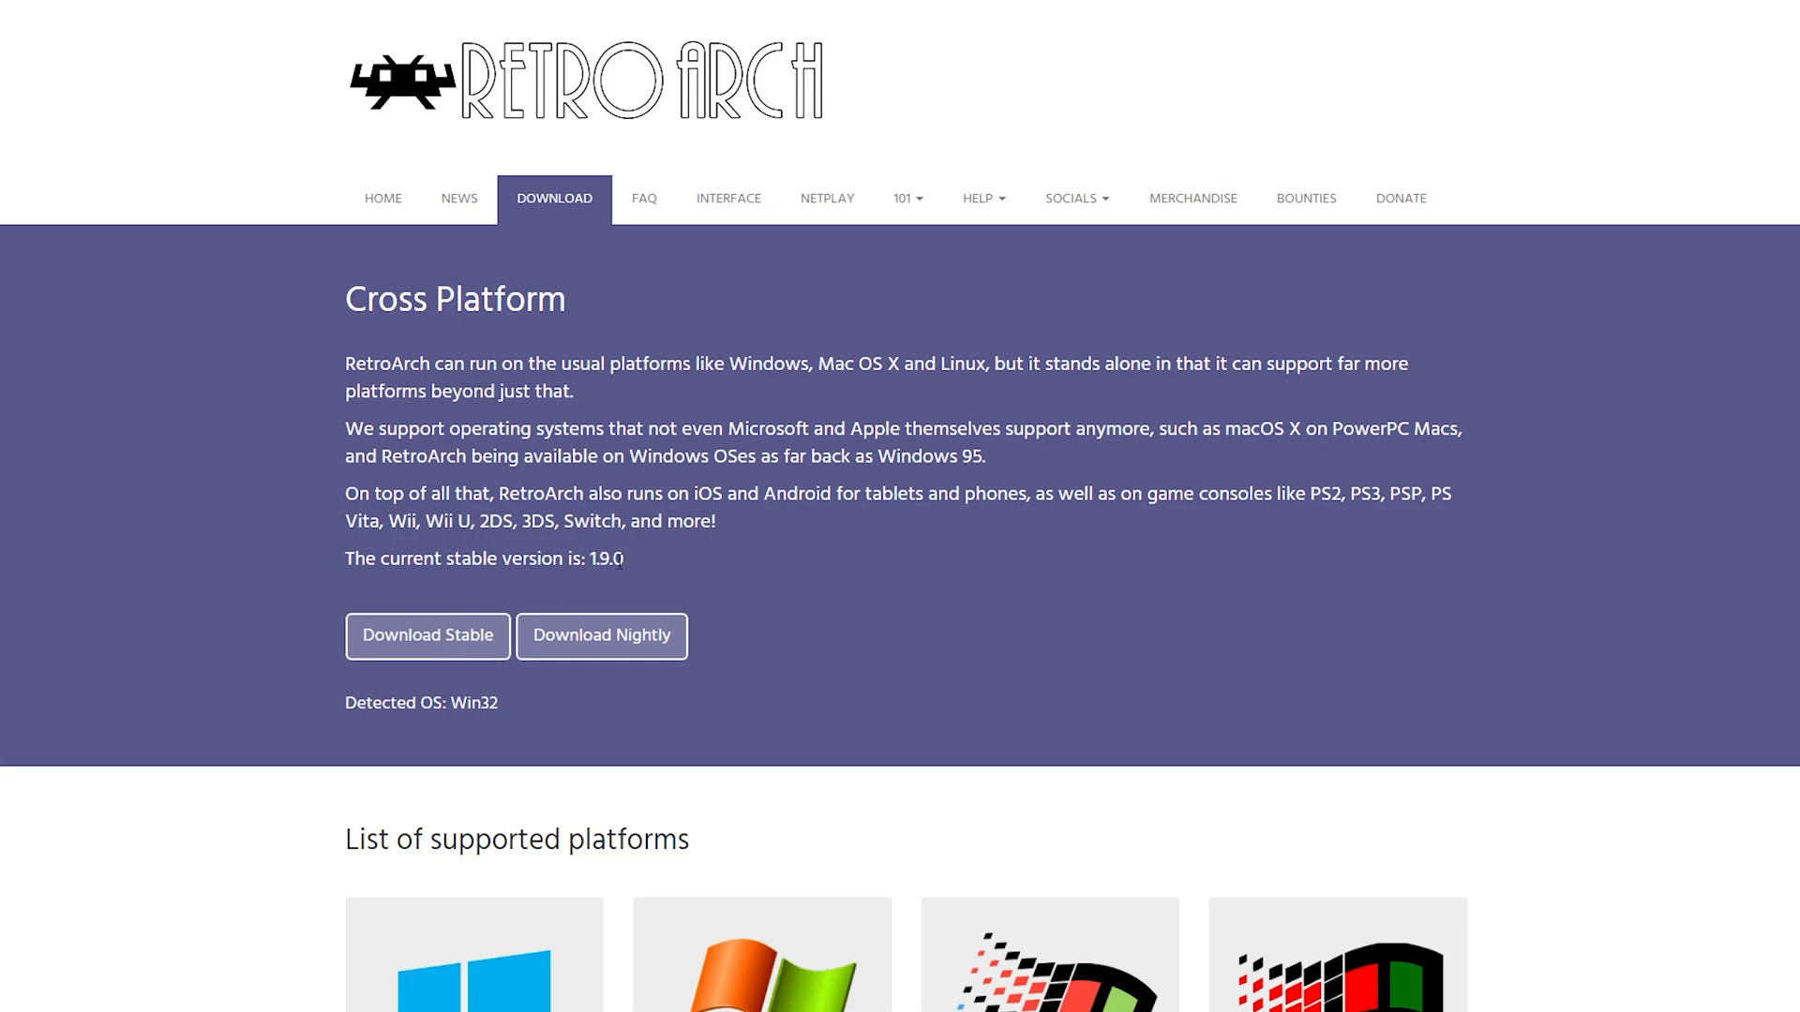
# Highlight the current stable version number, 1.9.0, on the RetroArch download page.
pyautogui.moveTo(624, 561); pyautogui.dragTo(590, 560)
pyautogui.scroll(-2, 745, 559)
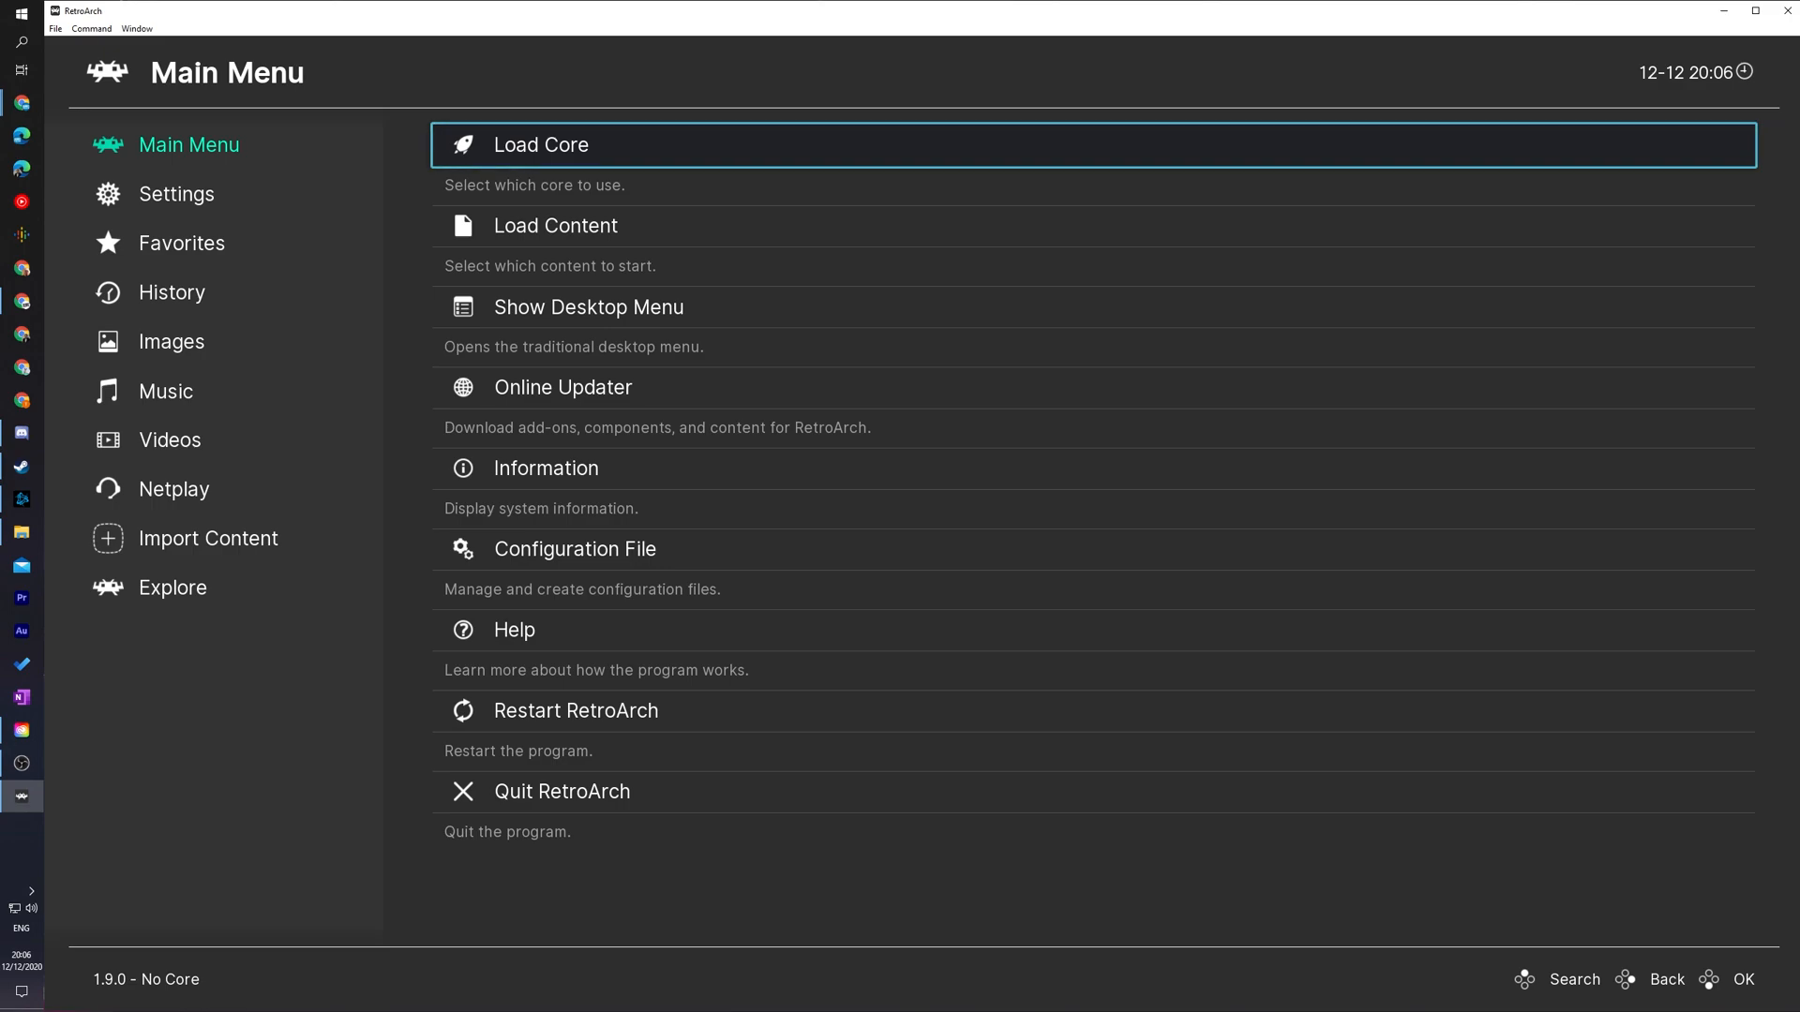
# Reach the Core Downloader via Load Core > Download a Core so the core list is fetched.
pyautogui.press('Return')
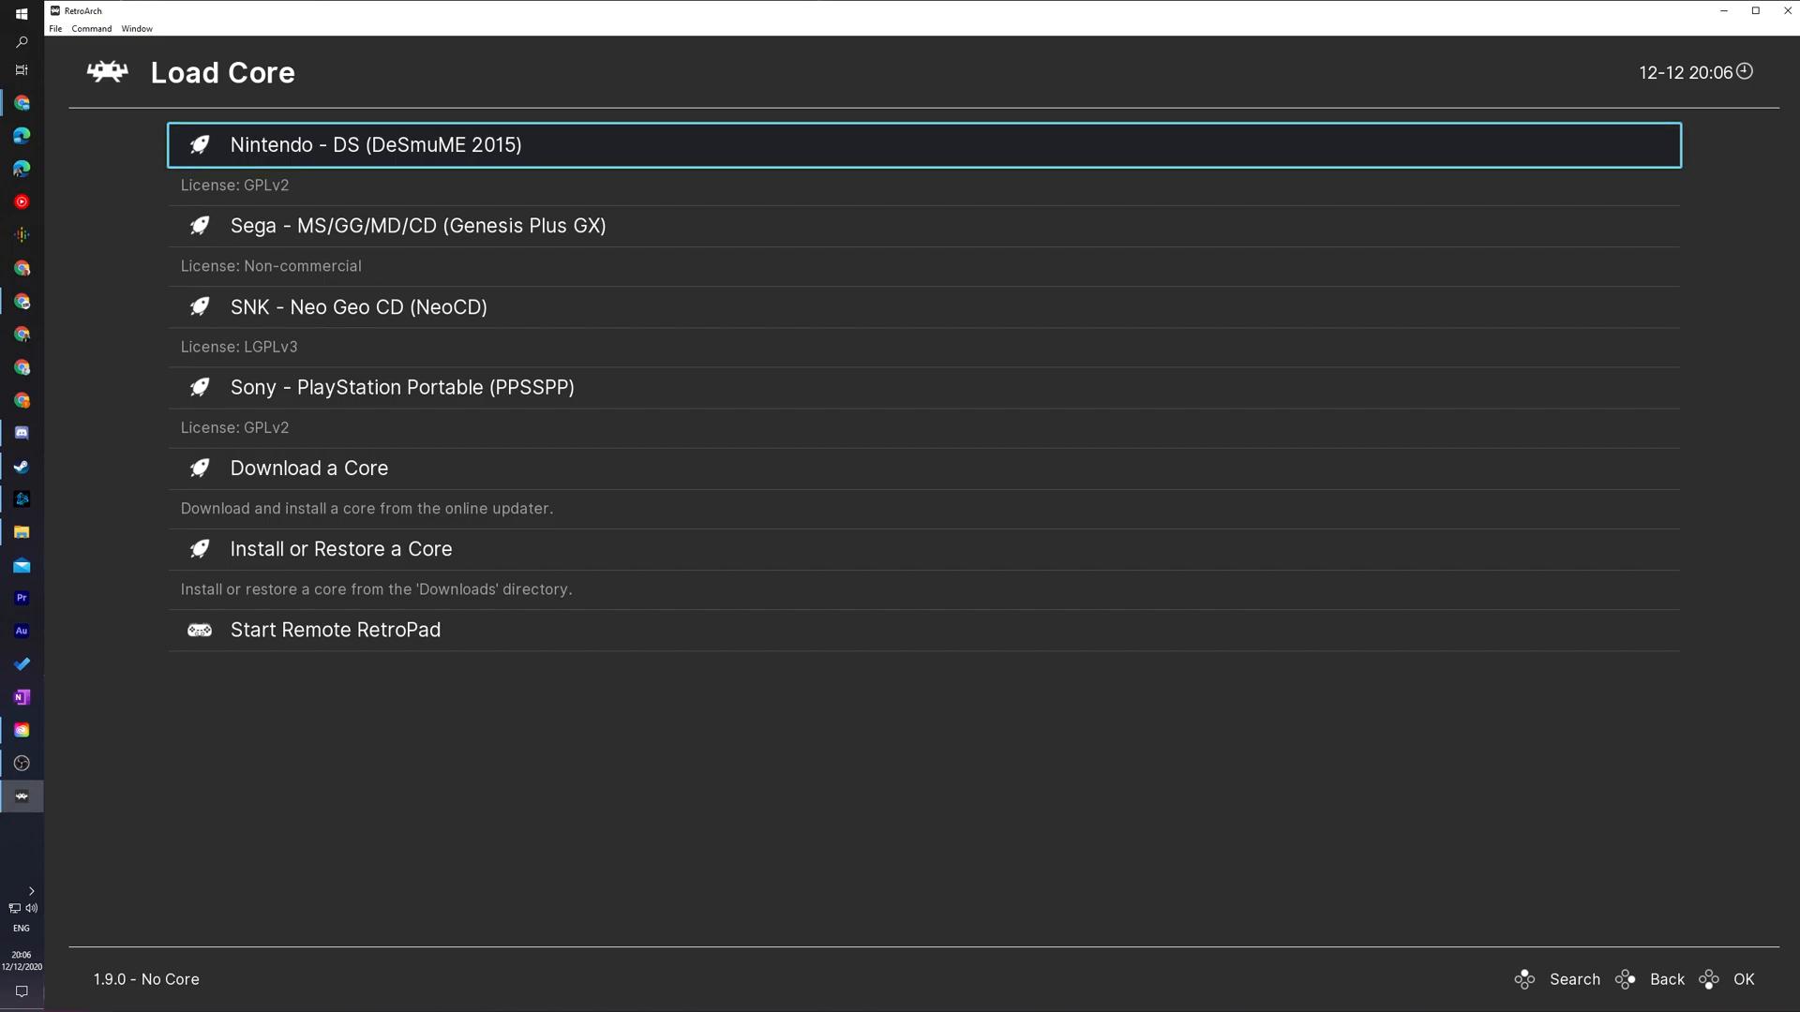
pyautogui.press('Down')
pyautogui.press('Down')
pyautogui.press('Down')
pyautogui.press('Down')
pyautogui.press('Return')
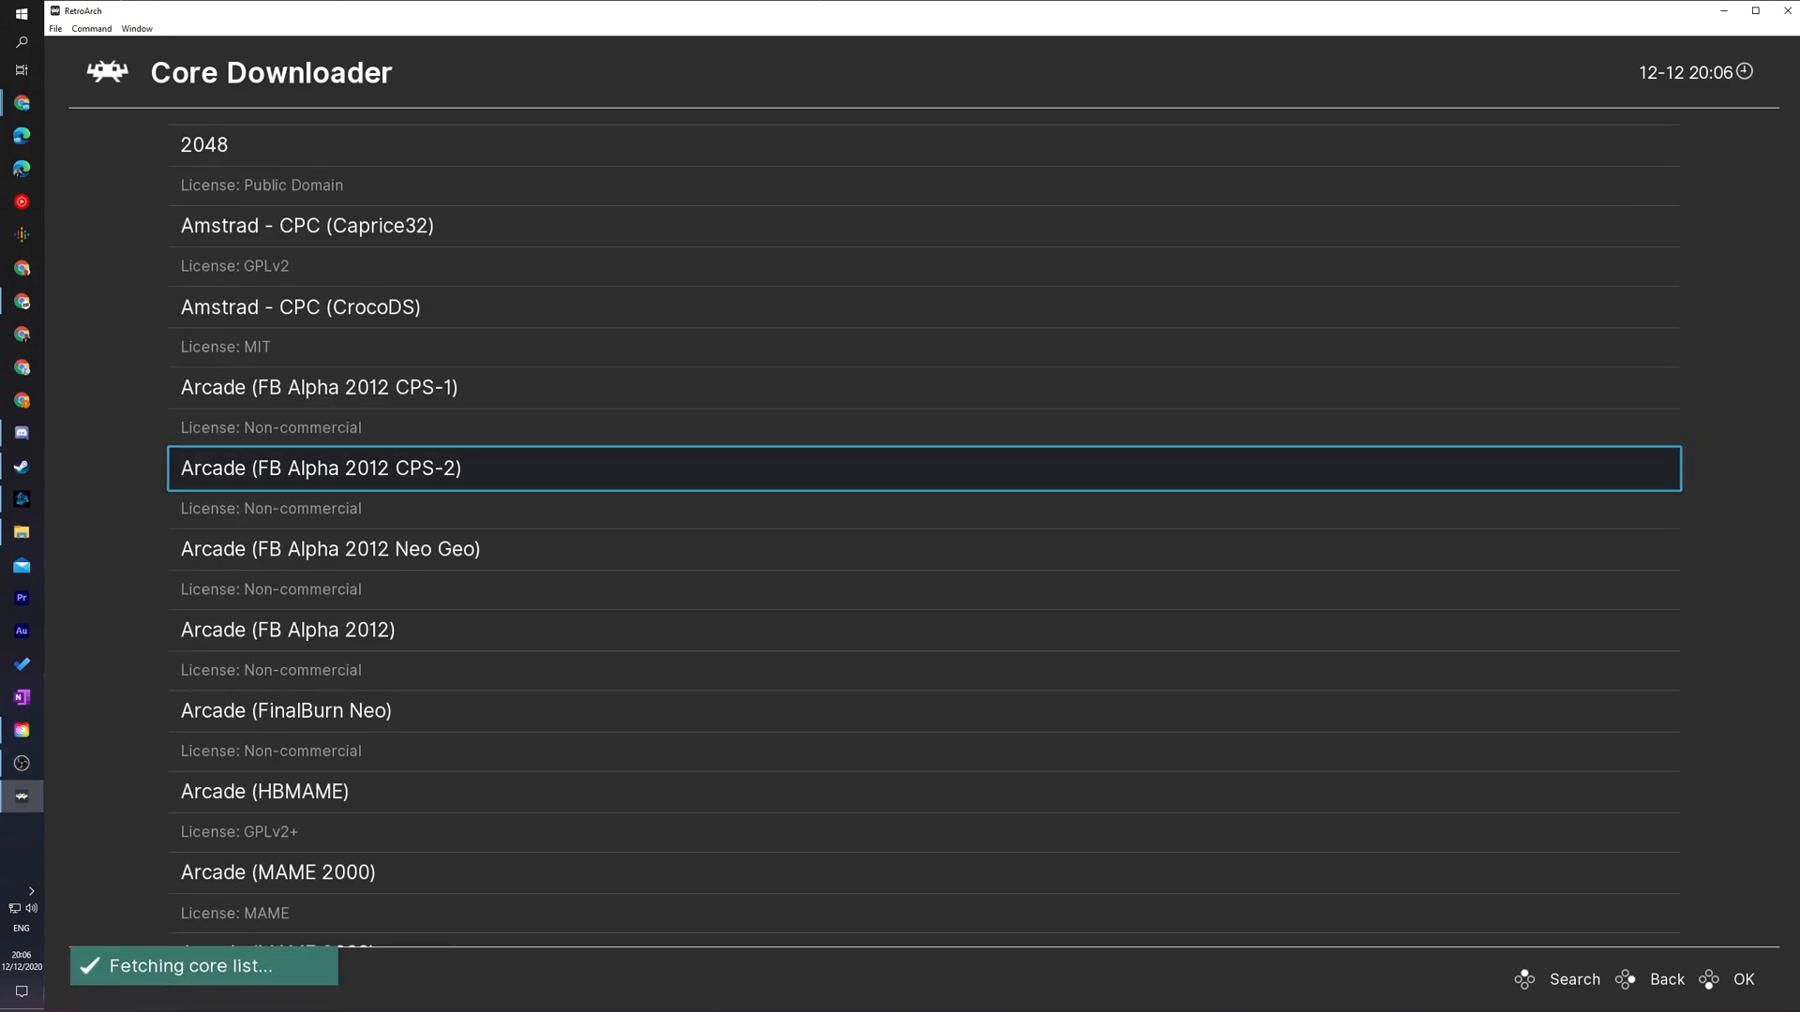
# Navigate the core list to the Sega - Saturn (Beetle Saturn) entry.
pyautogui.press('Up')
pyautogui.press('Right')
pyautogui.press('Right')
pyautogui.press('Right')
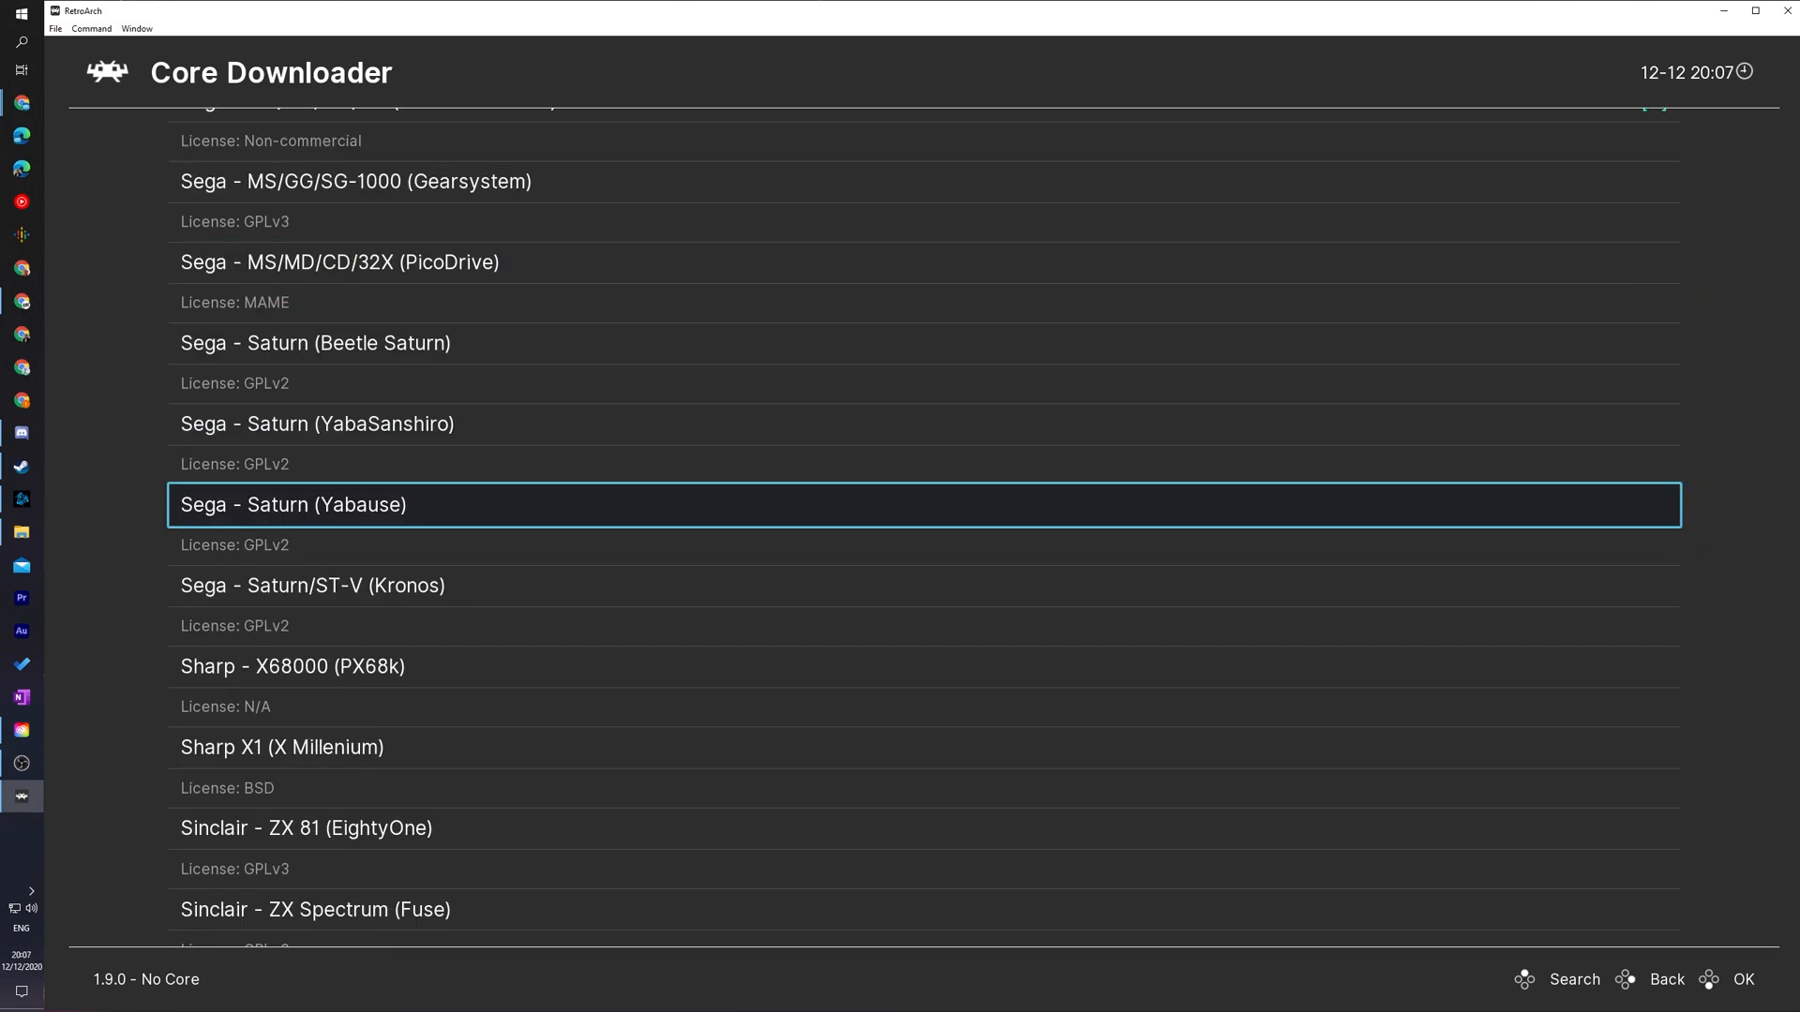
pyautogui.press('Up')
pyautogui.press('Up')
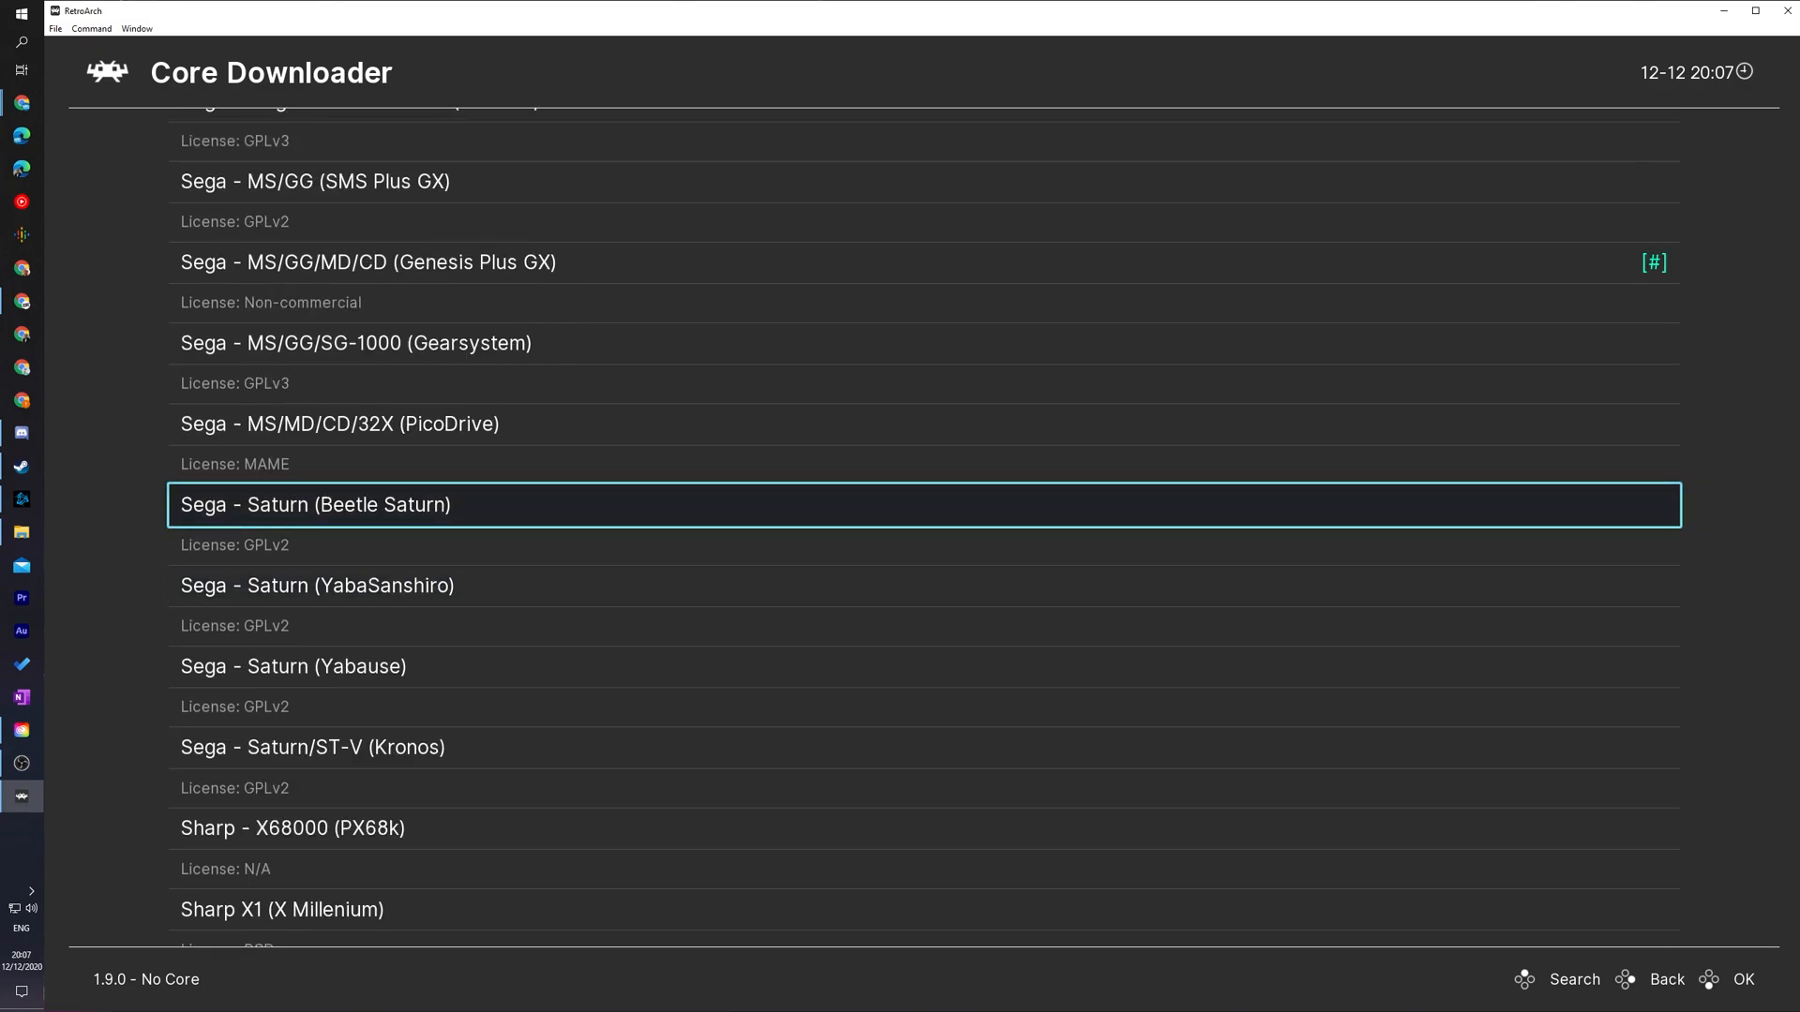
pyautogui.press('Down')
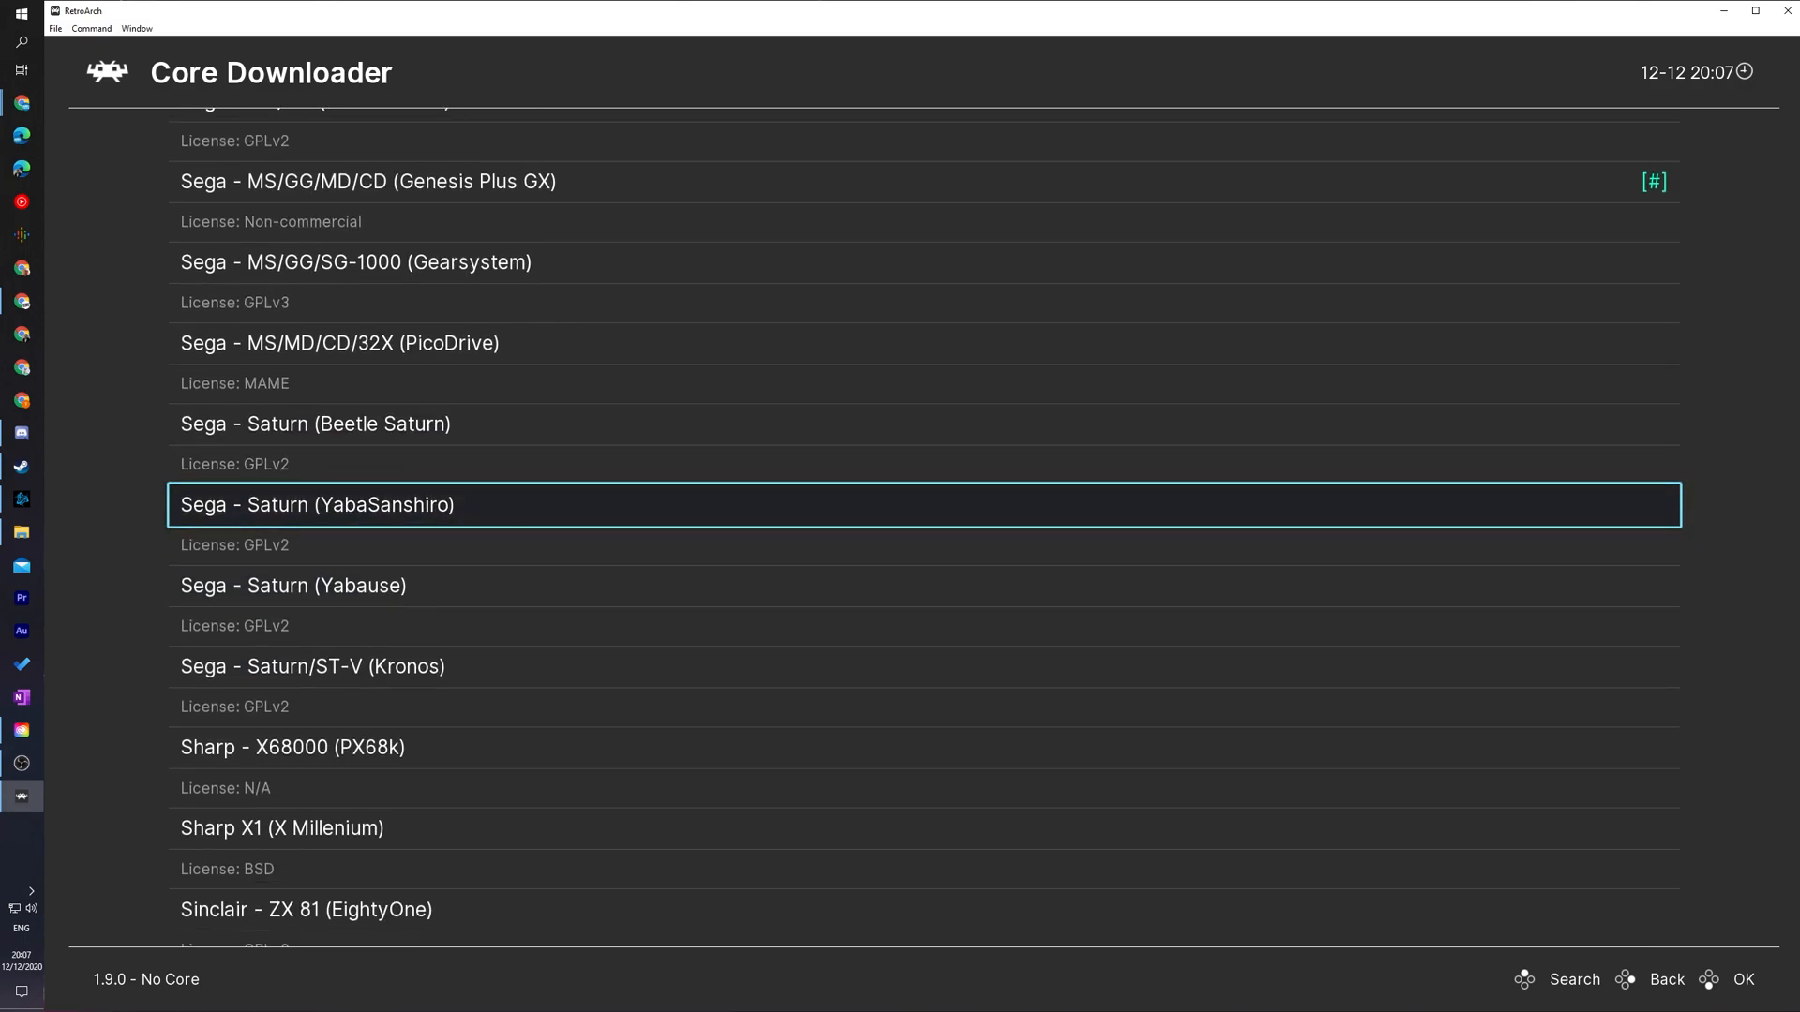
pyautogui.press('Down')
pyautogui.press('Down')
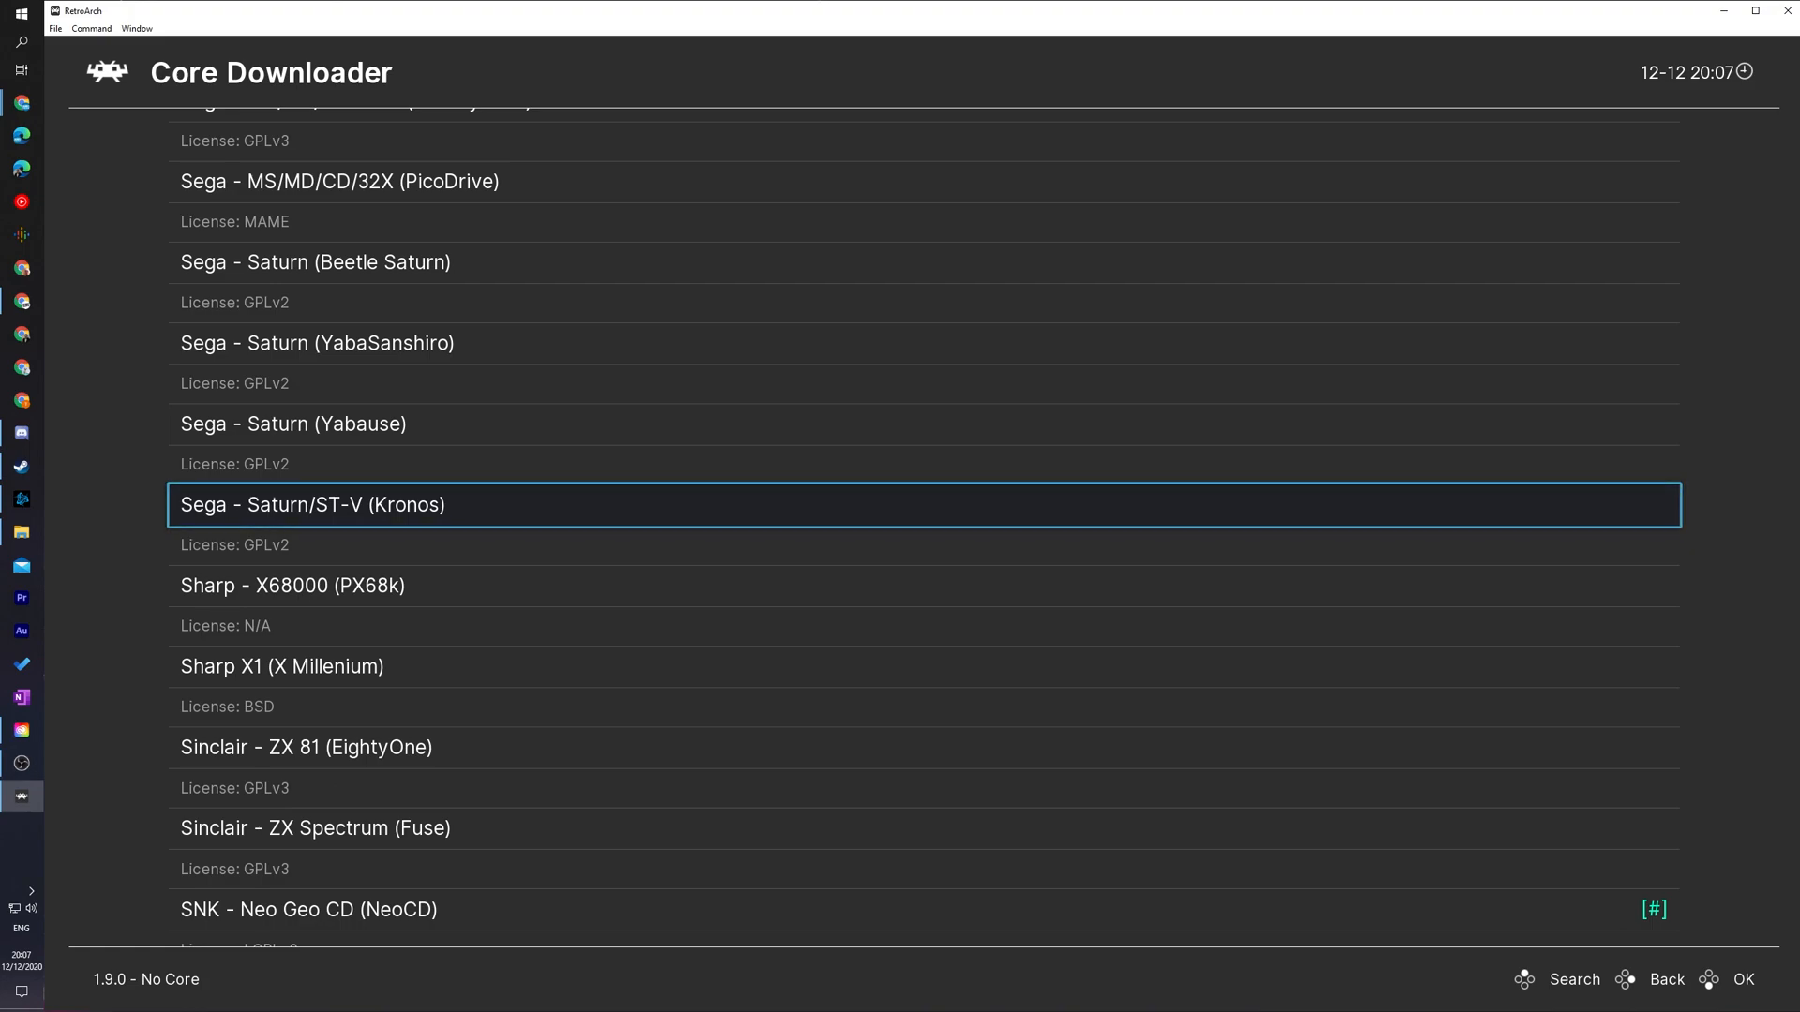
pyautogui.press('Up')
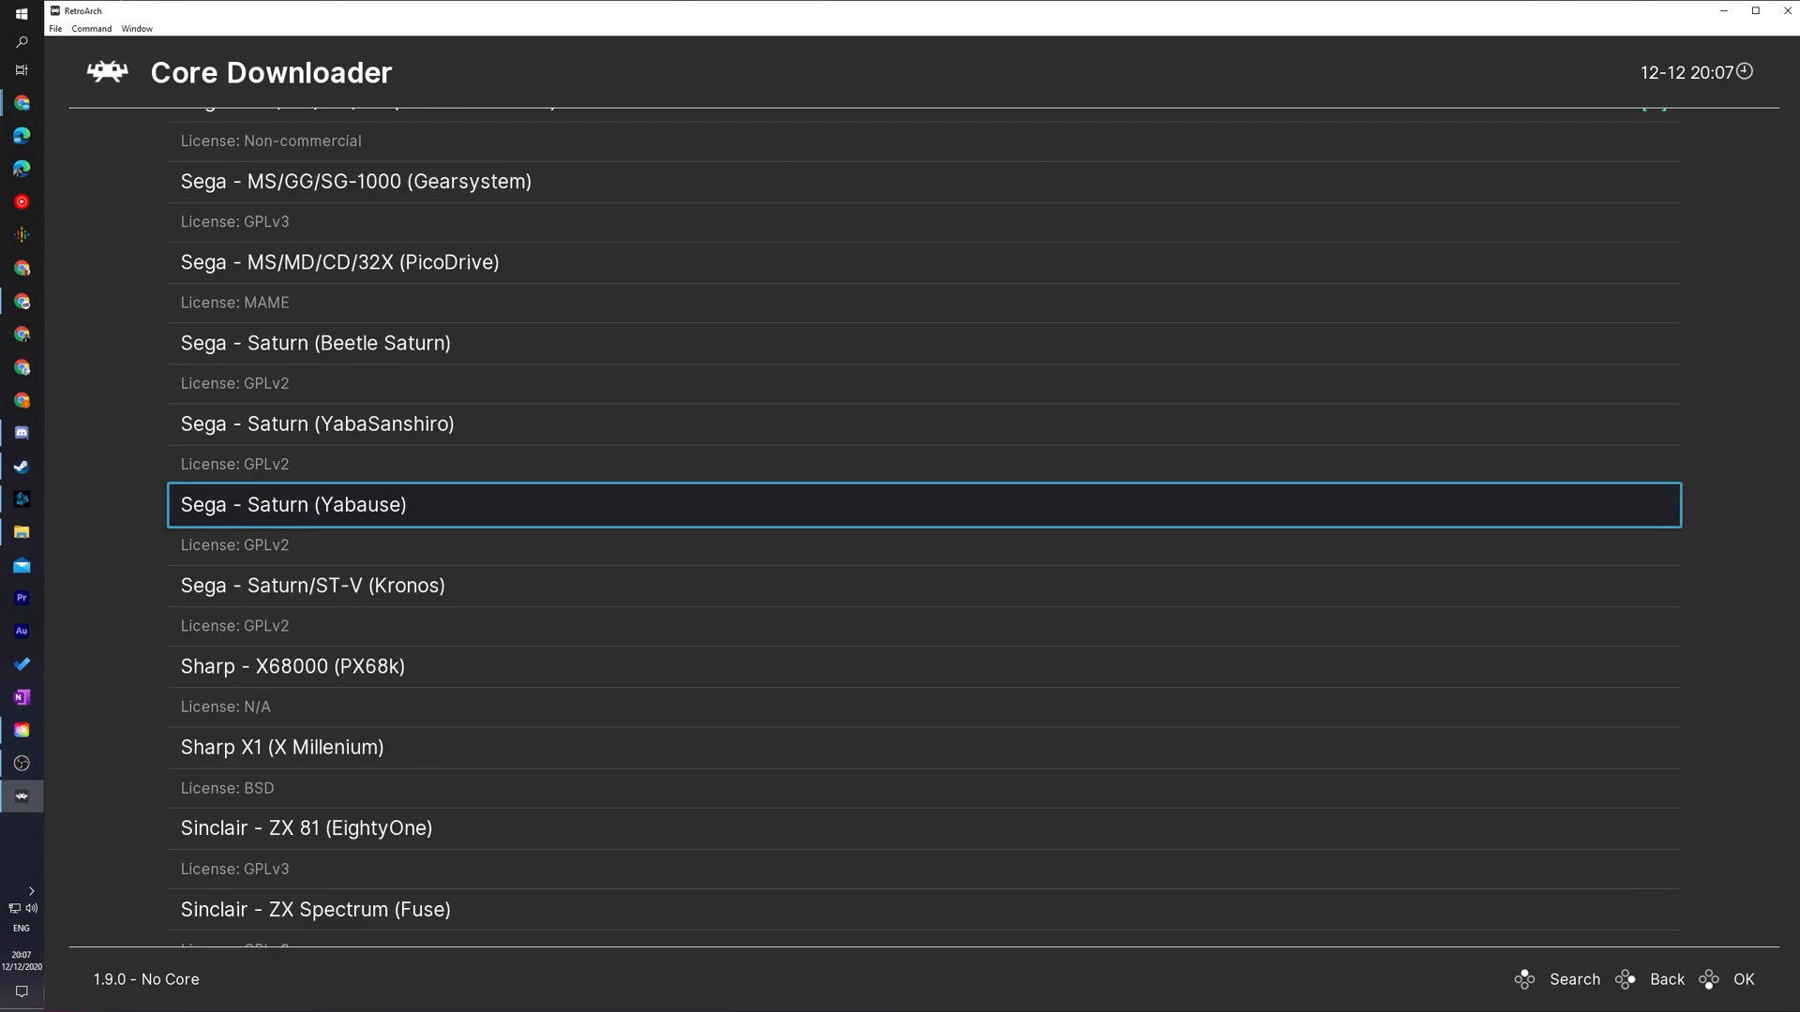
pyautogui.press('Up')
pyautogui.press('Up')
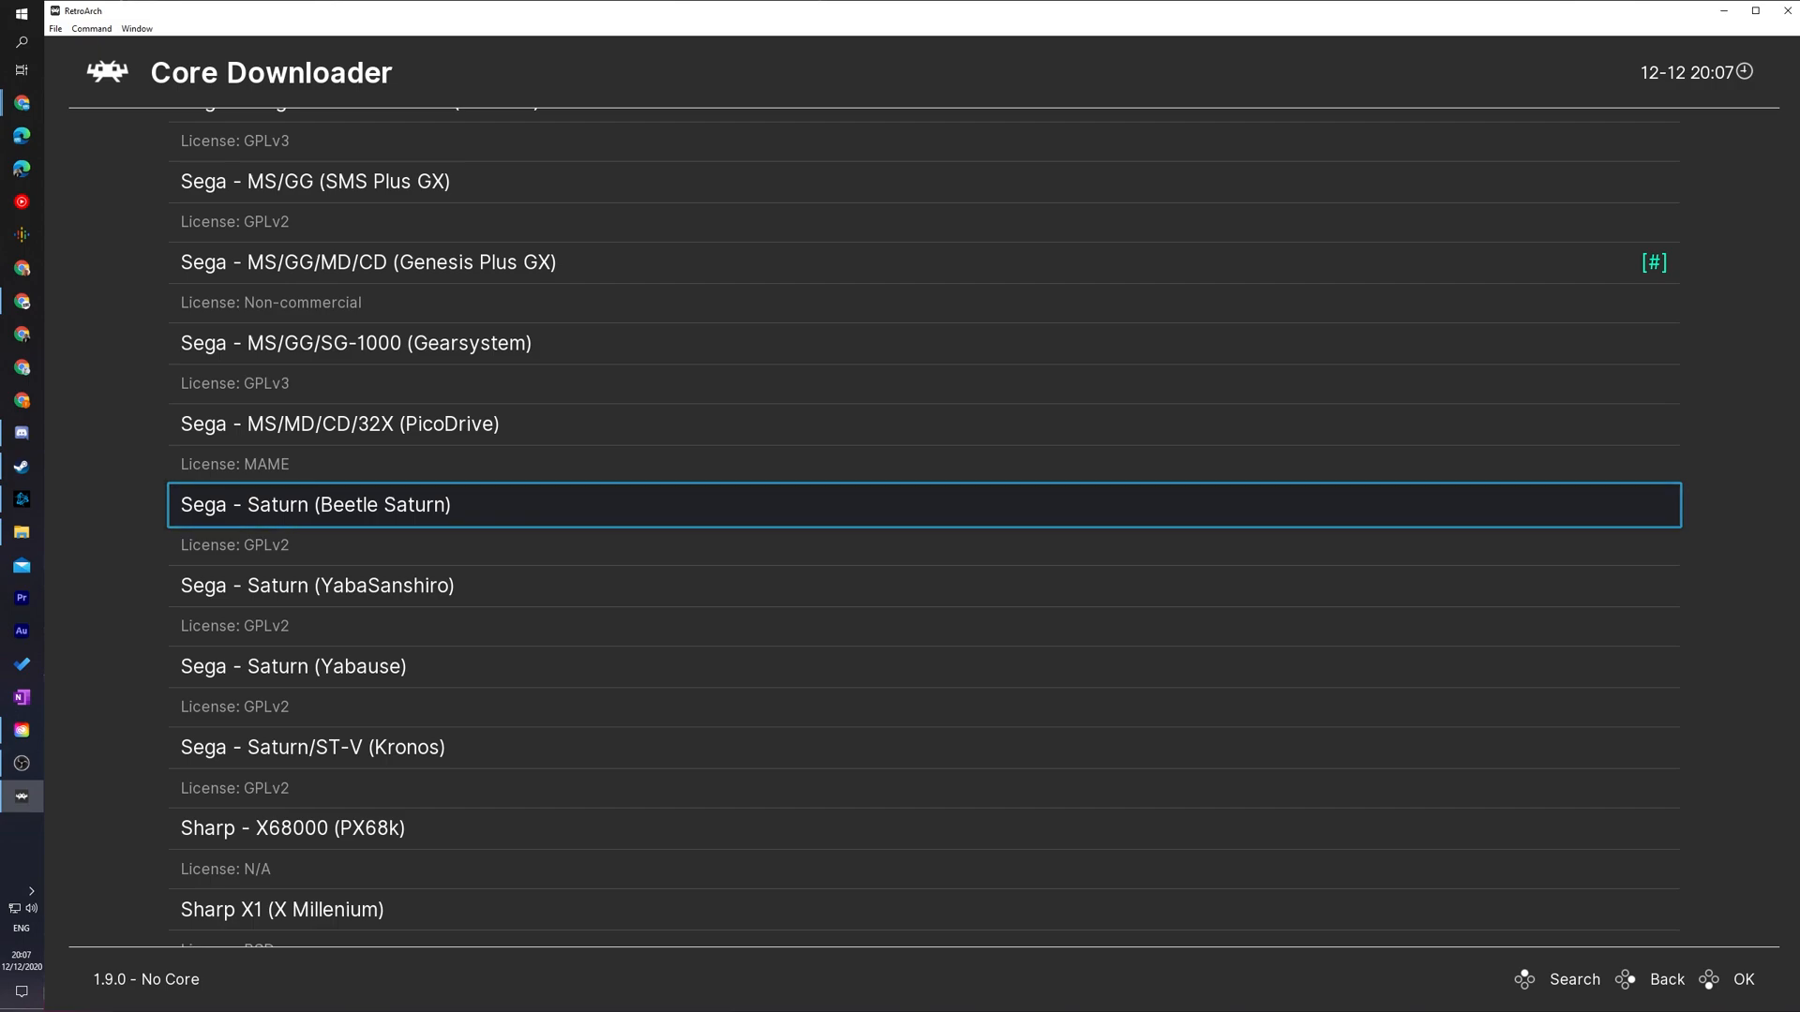
# Download and install the Beetle Saturn core, then return to the main menu.
pyautogui.press('Return')
pyautogui.press('BackSpace')
pyautogui.press('BackSpace')
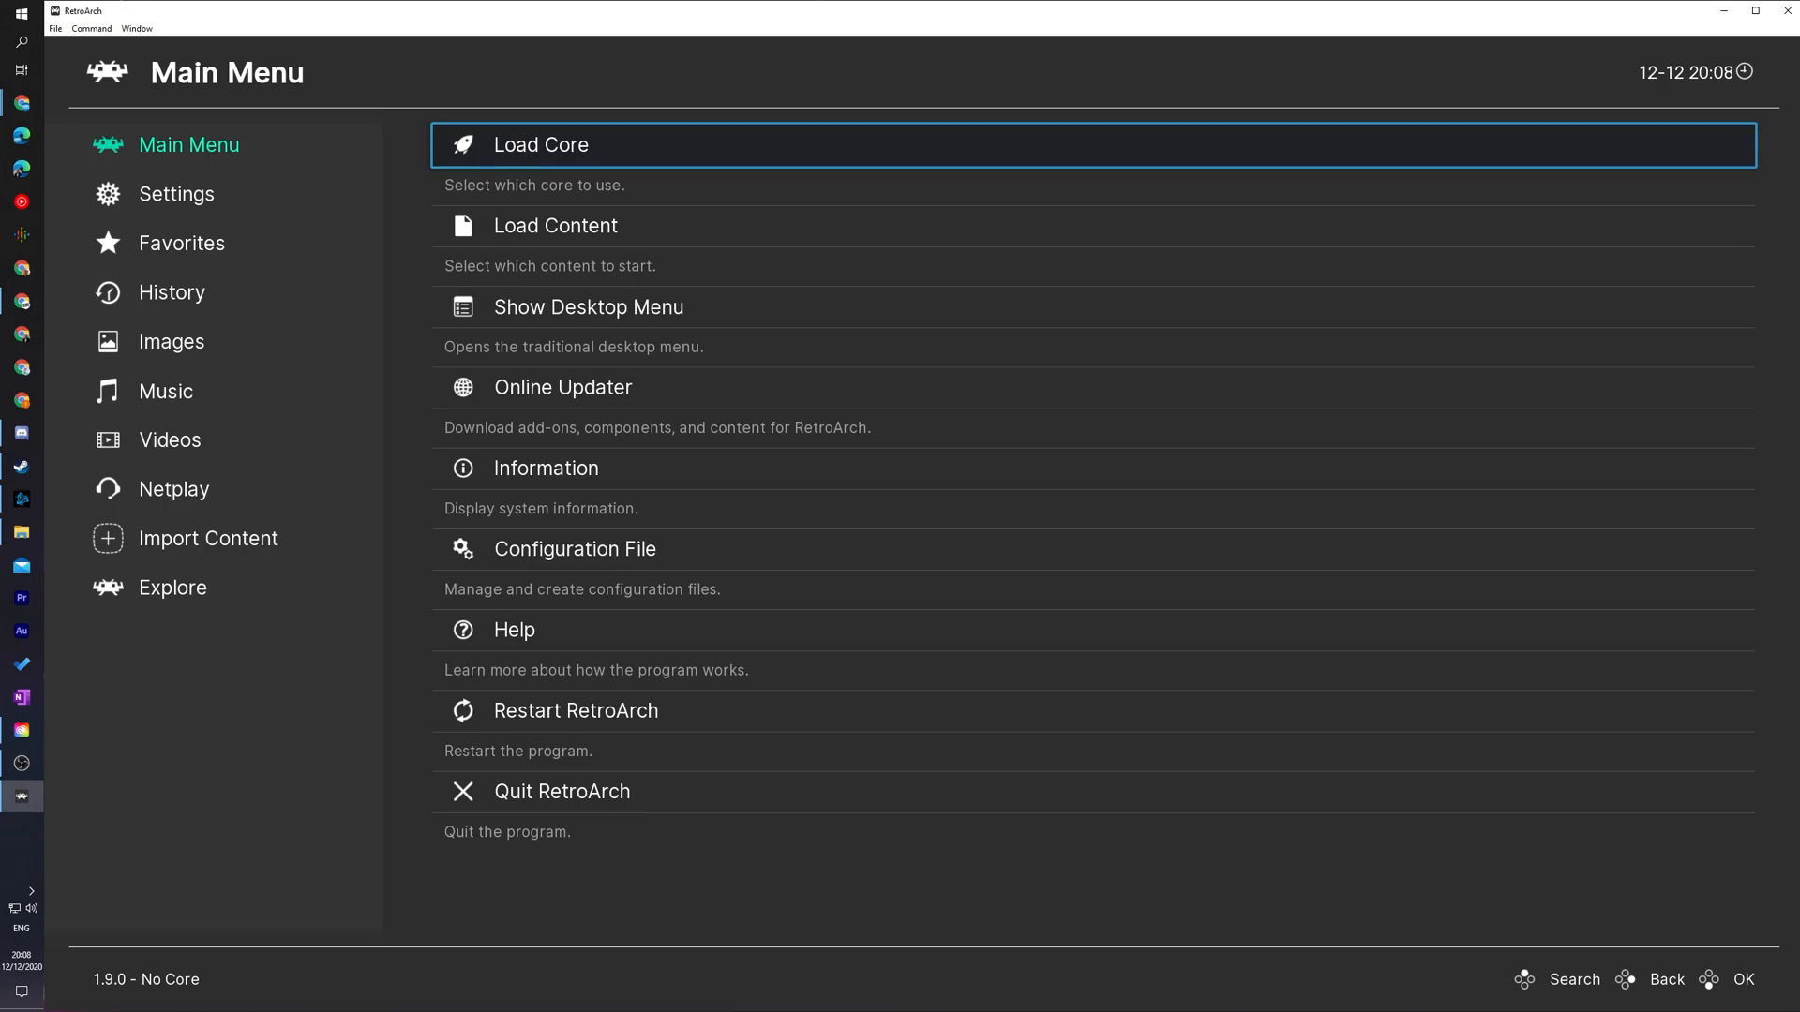
# Load the installed Sega - Saturn (Beetle Saturn) core from Load Core.
pyautogui.press('Return')
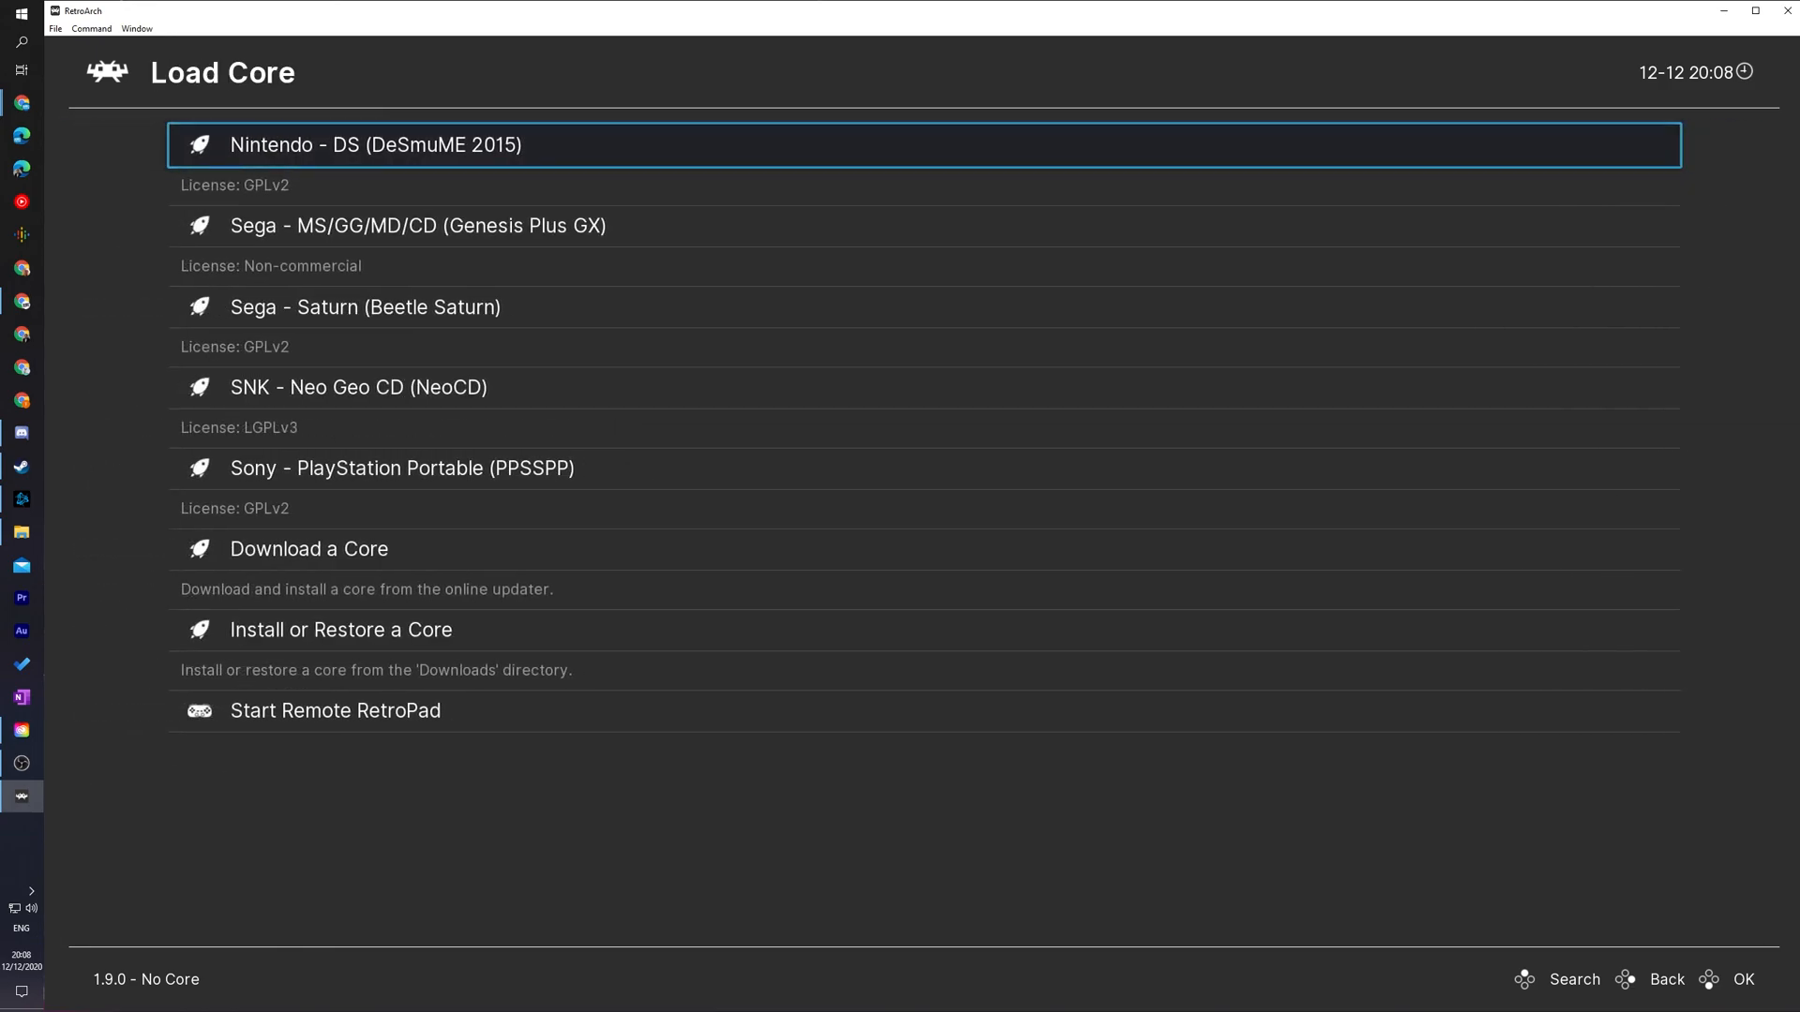
pyautogui.press('Down')
pyautogui.press('Down')
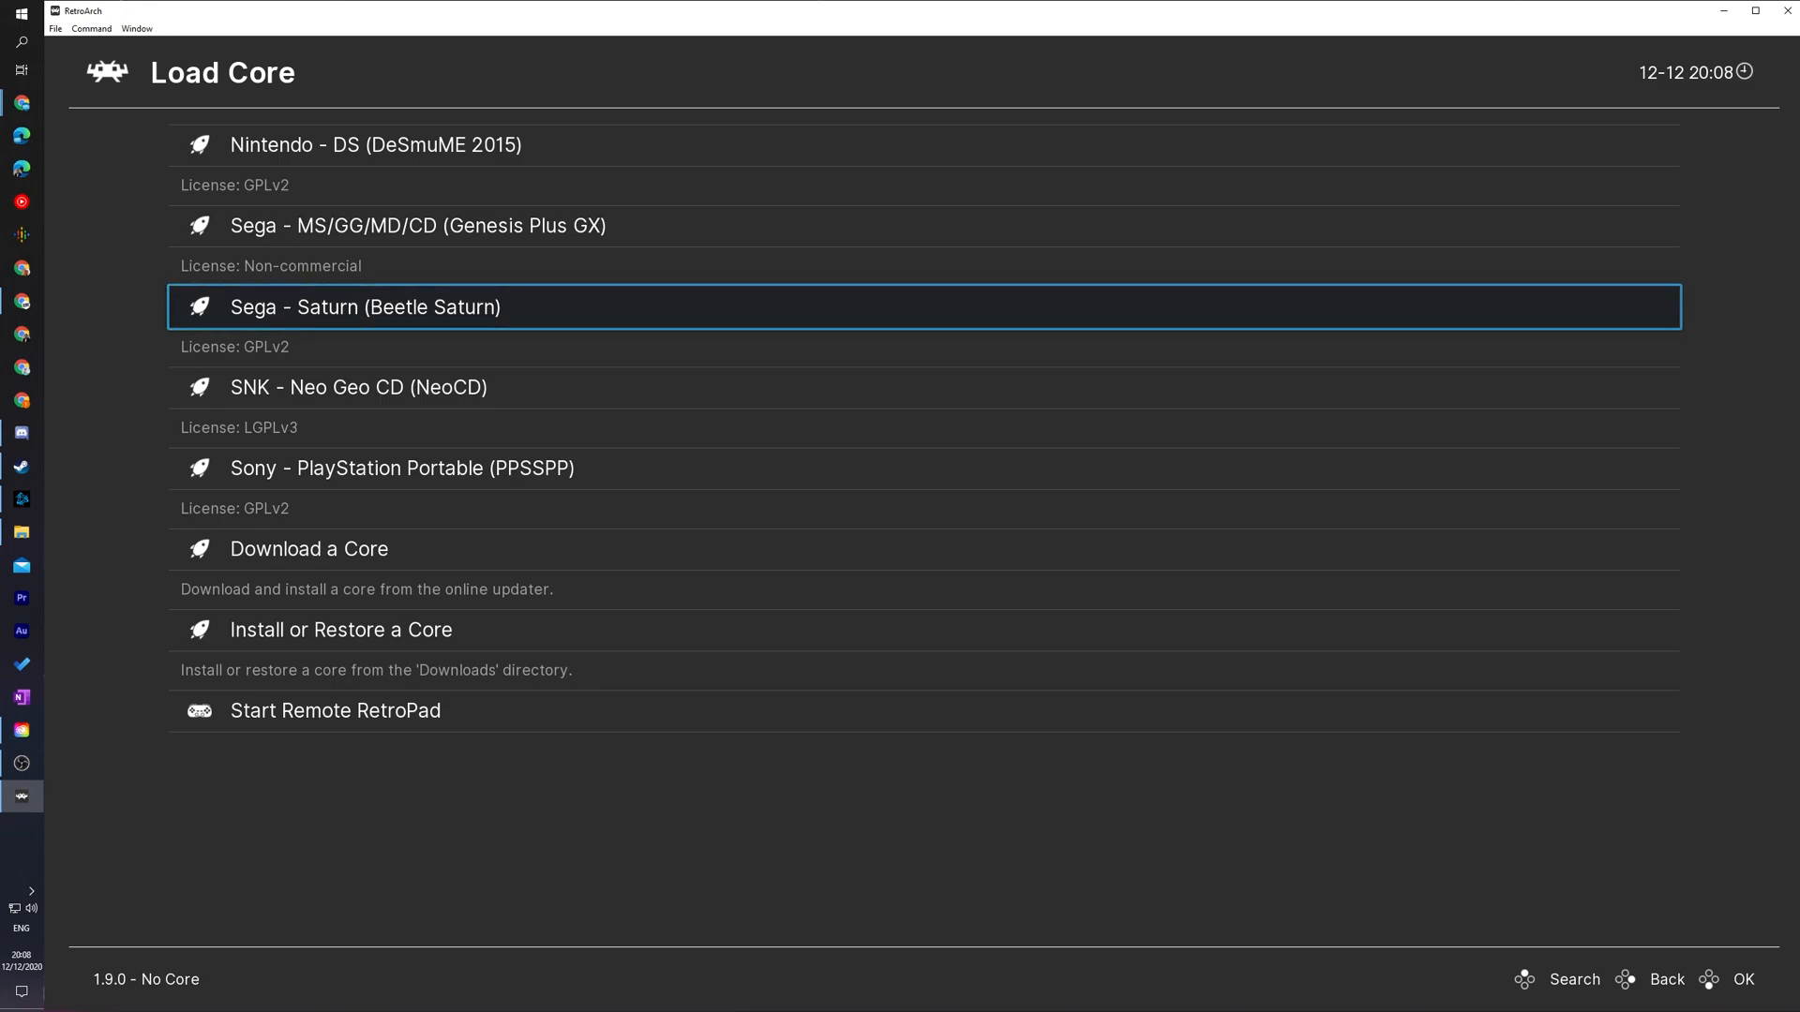
pyautogui.press('Return')
pyautogui.press('Up')
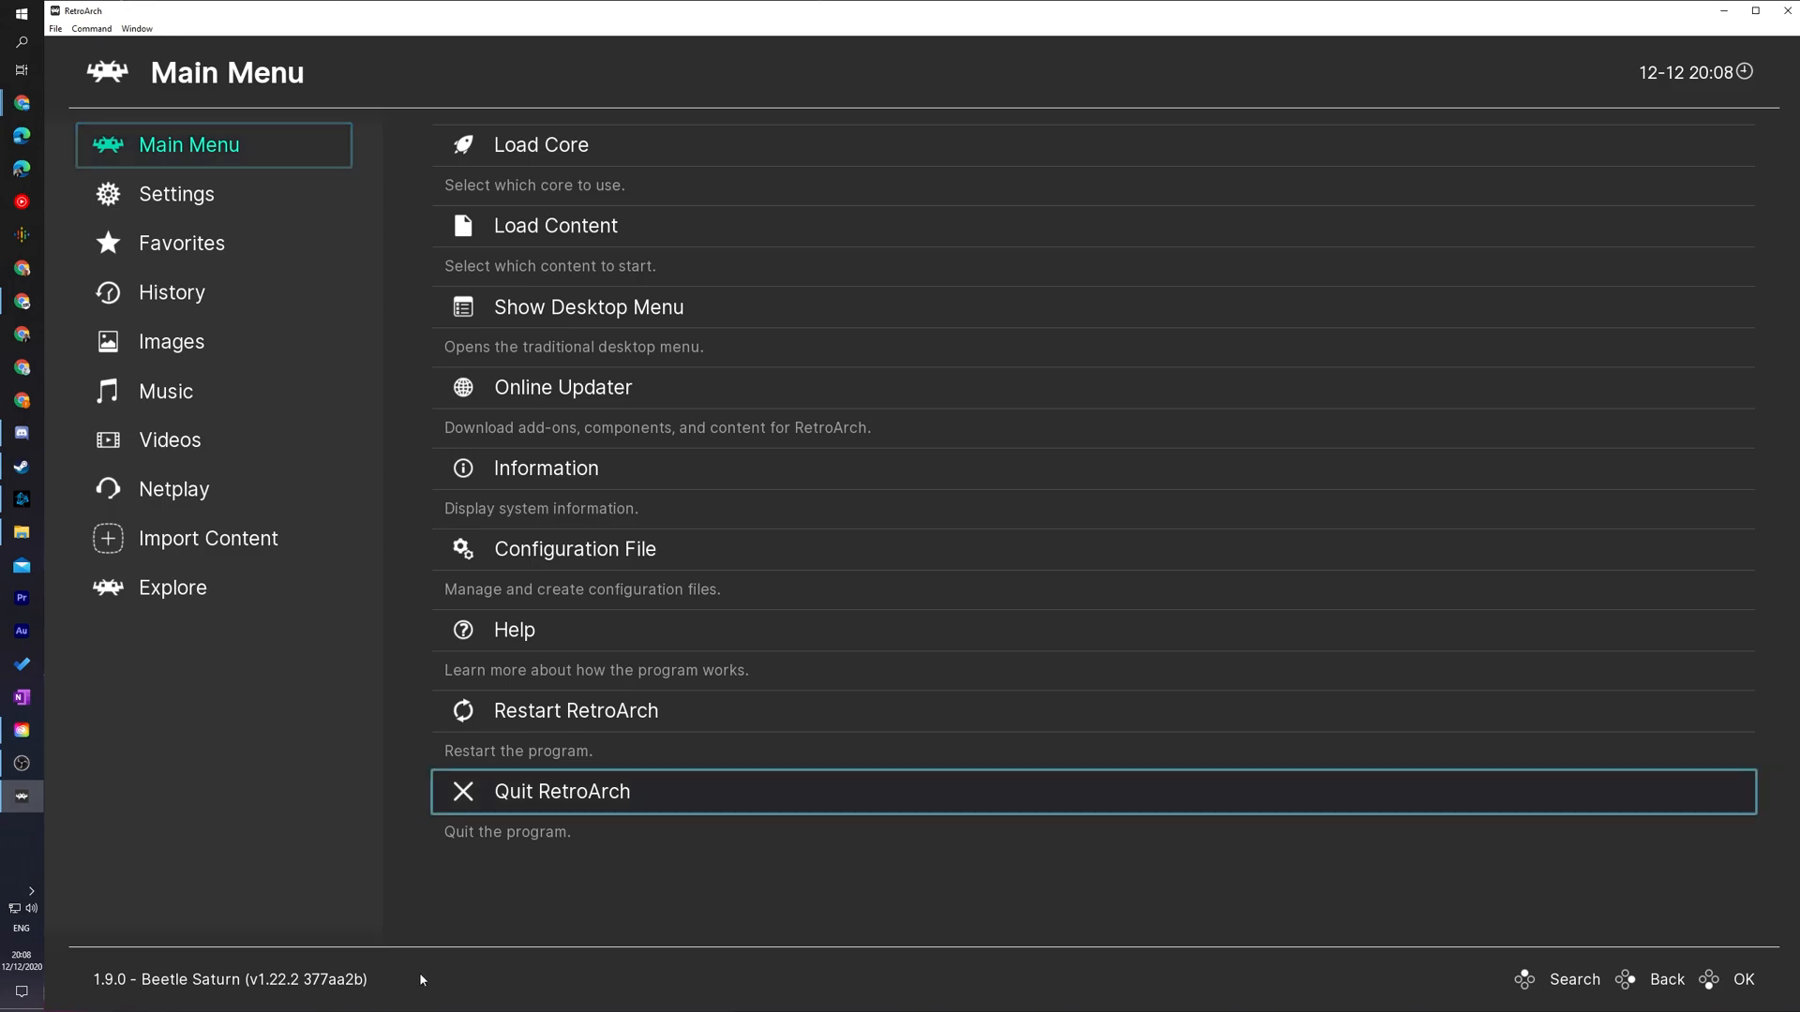
pyautogui.press('Up')
pyautogui.press('Up')
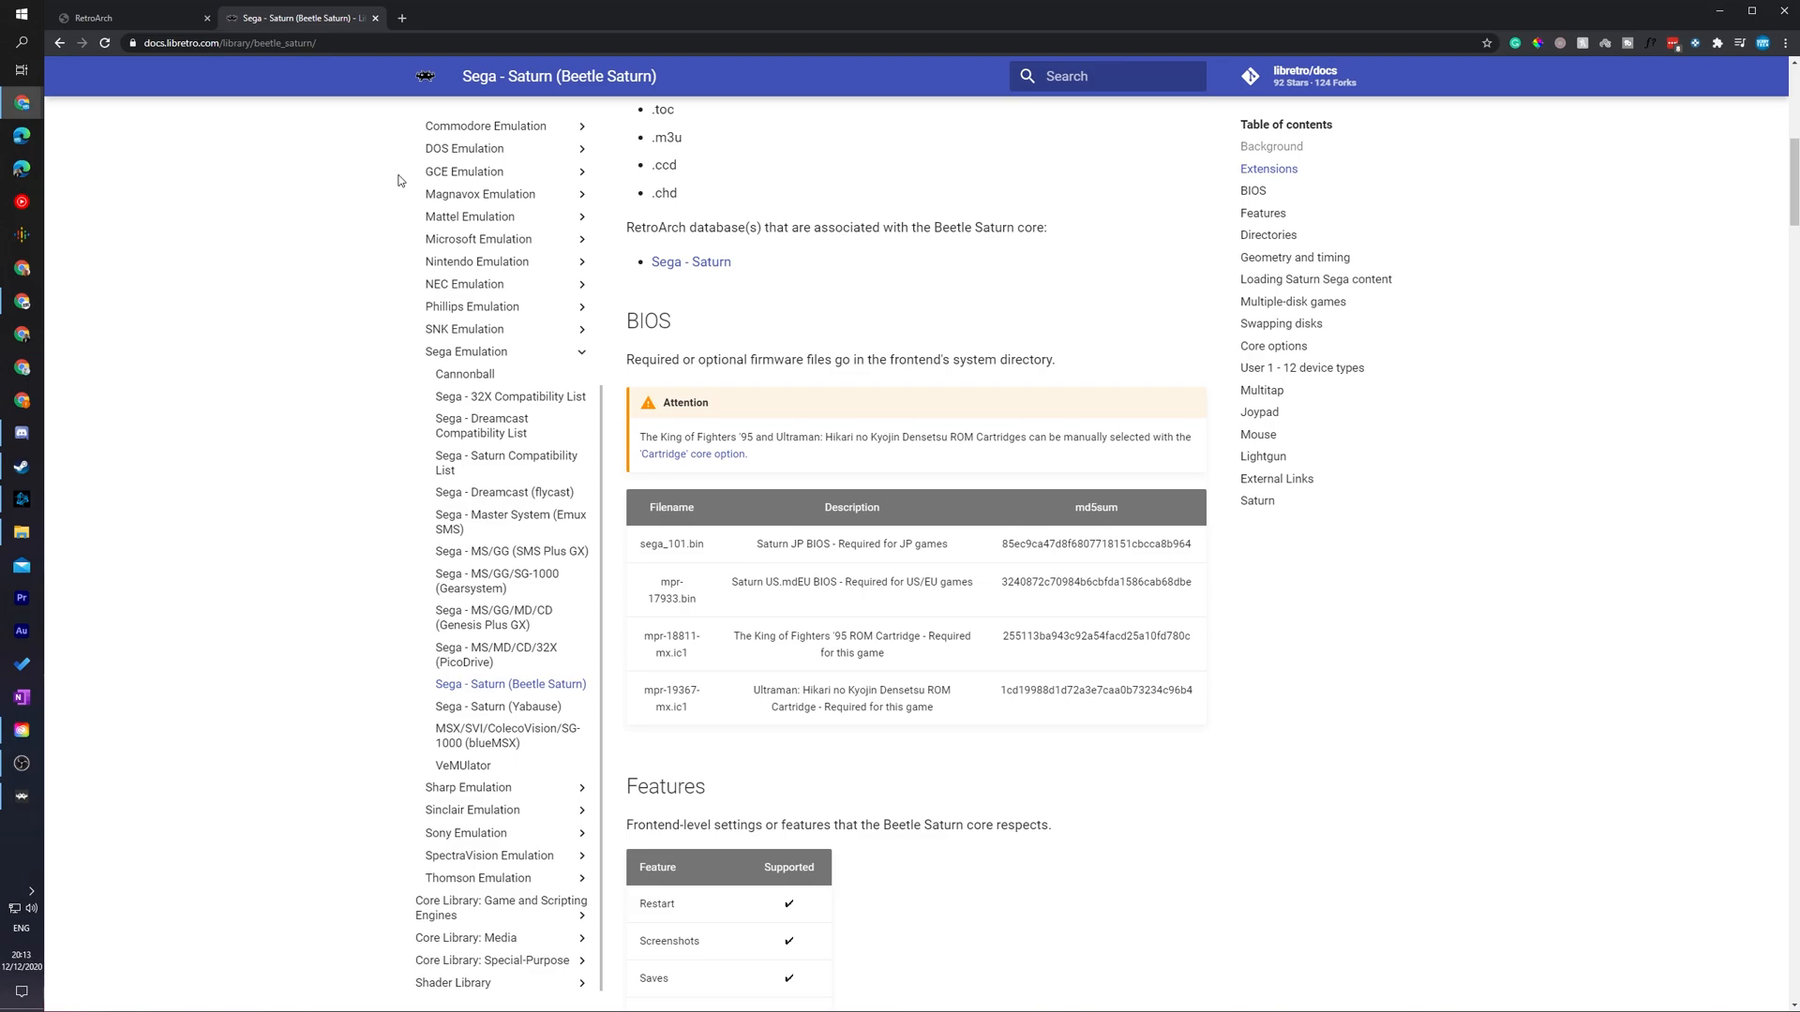
pyautogui.click(330, 43)
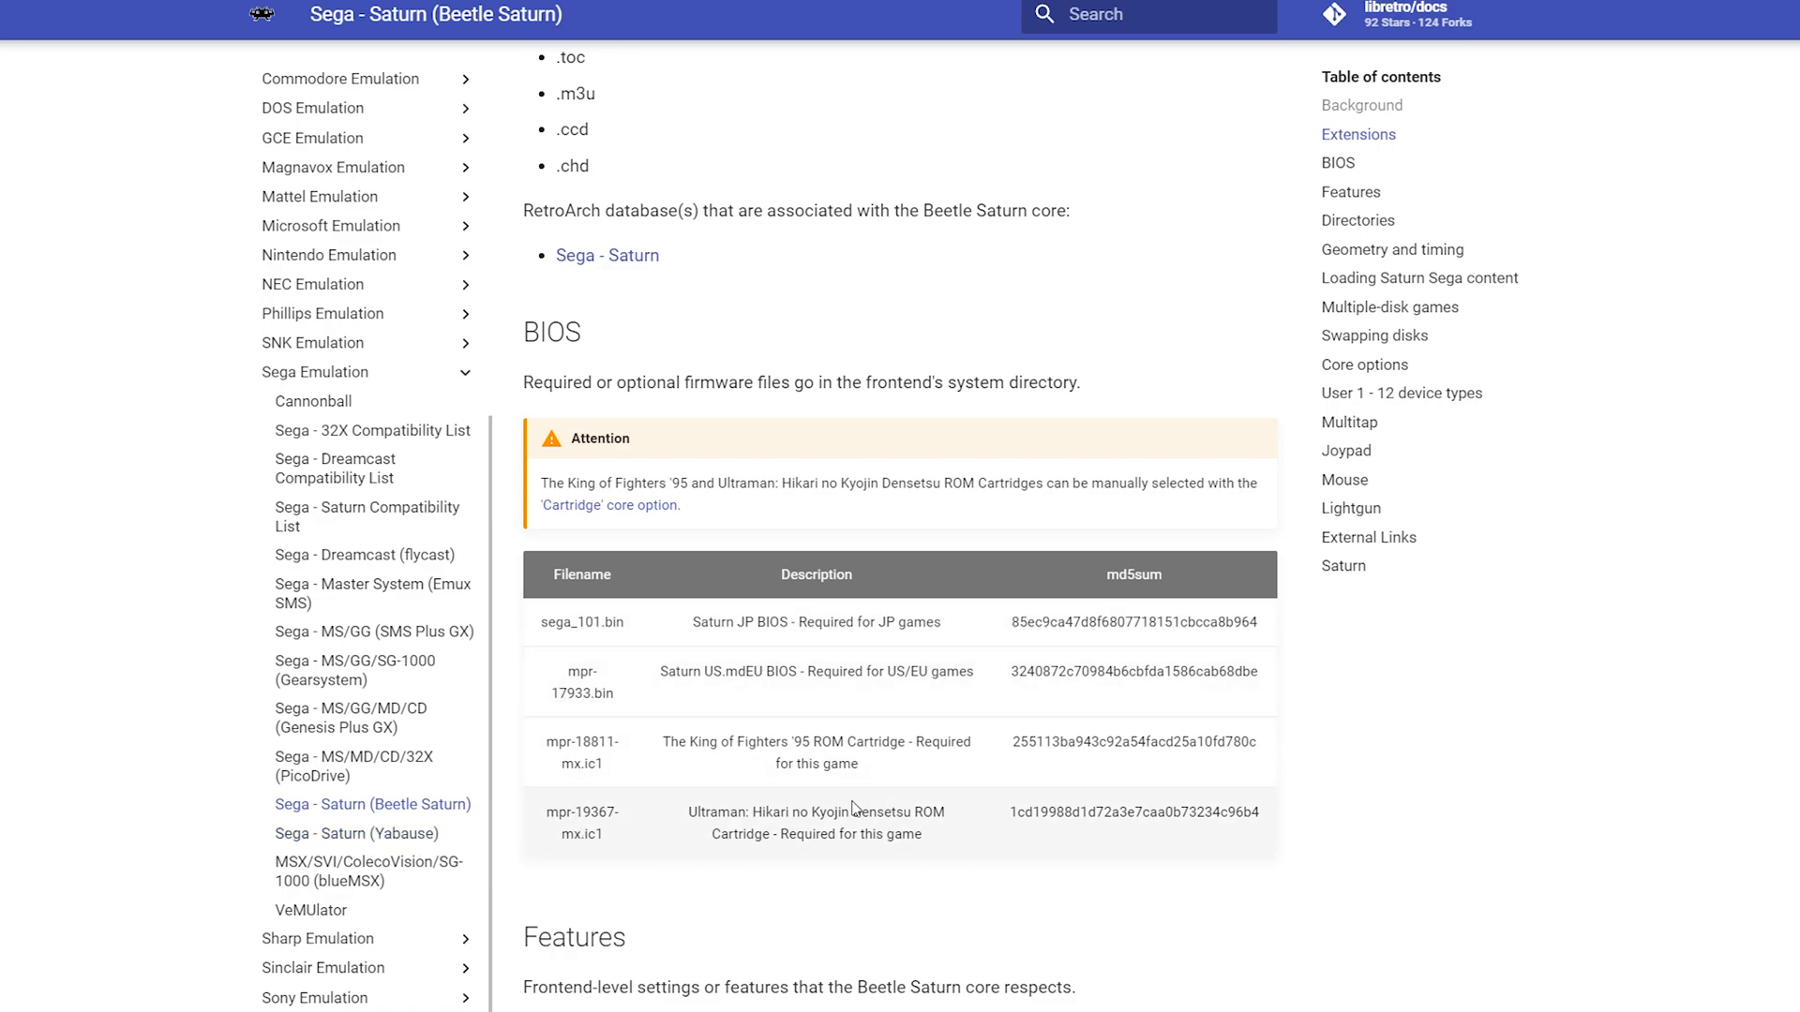
pyautogui.scroll(-3, 844, 661)
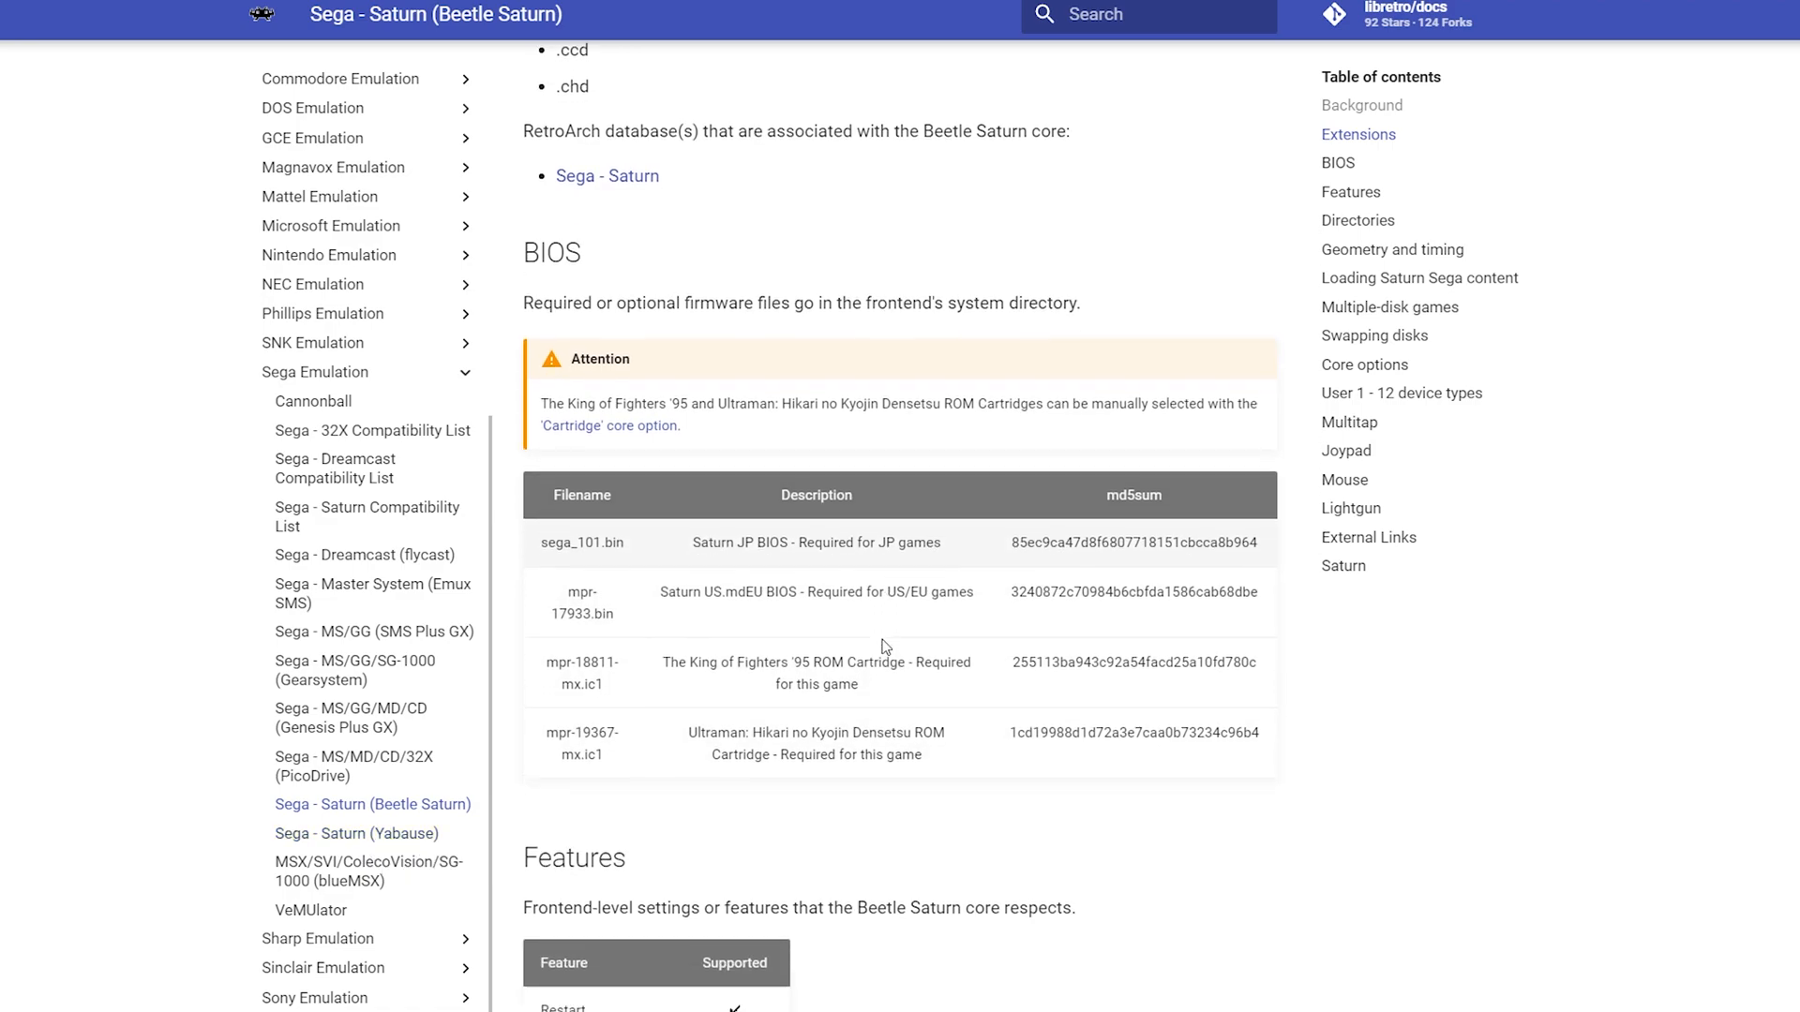
pyautogui.scroll(-1, 983, 695)
pyautogui.scroll(3, 981, 709)
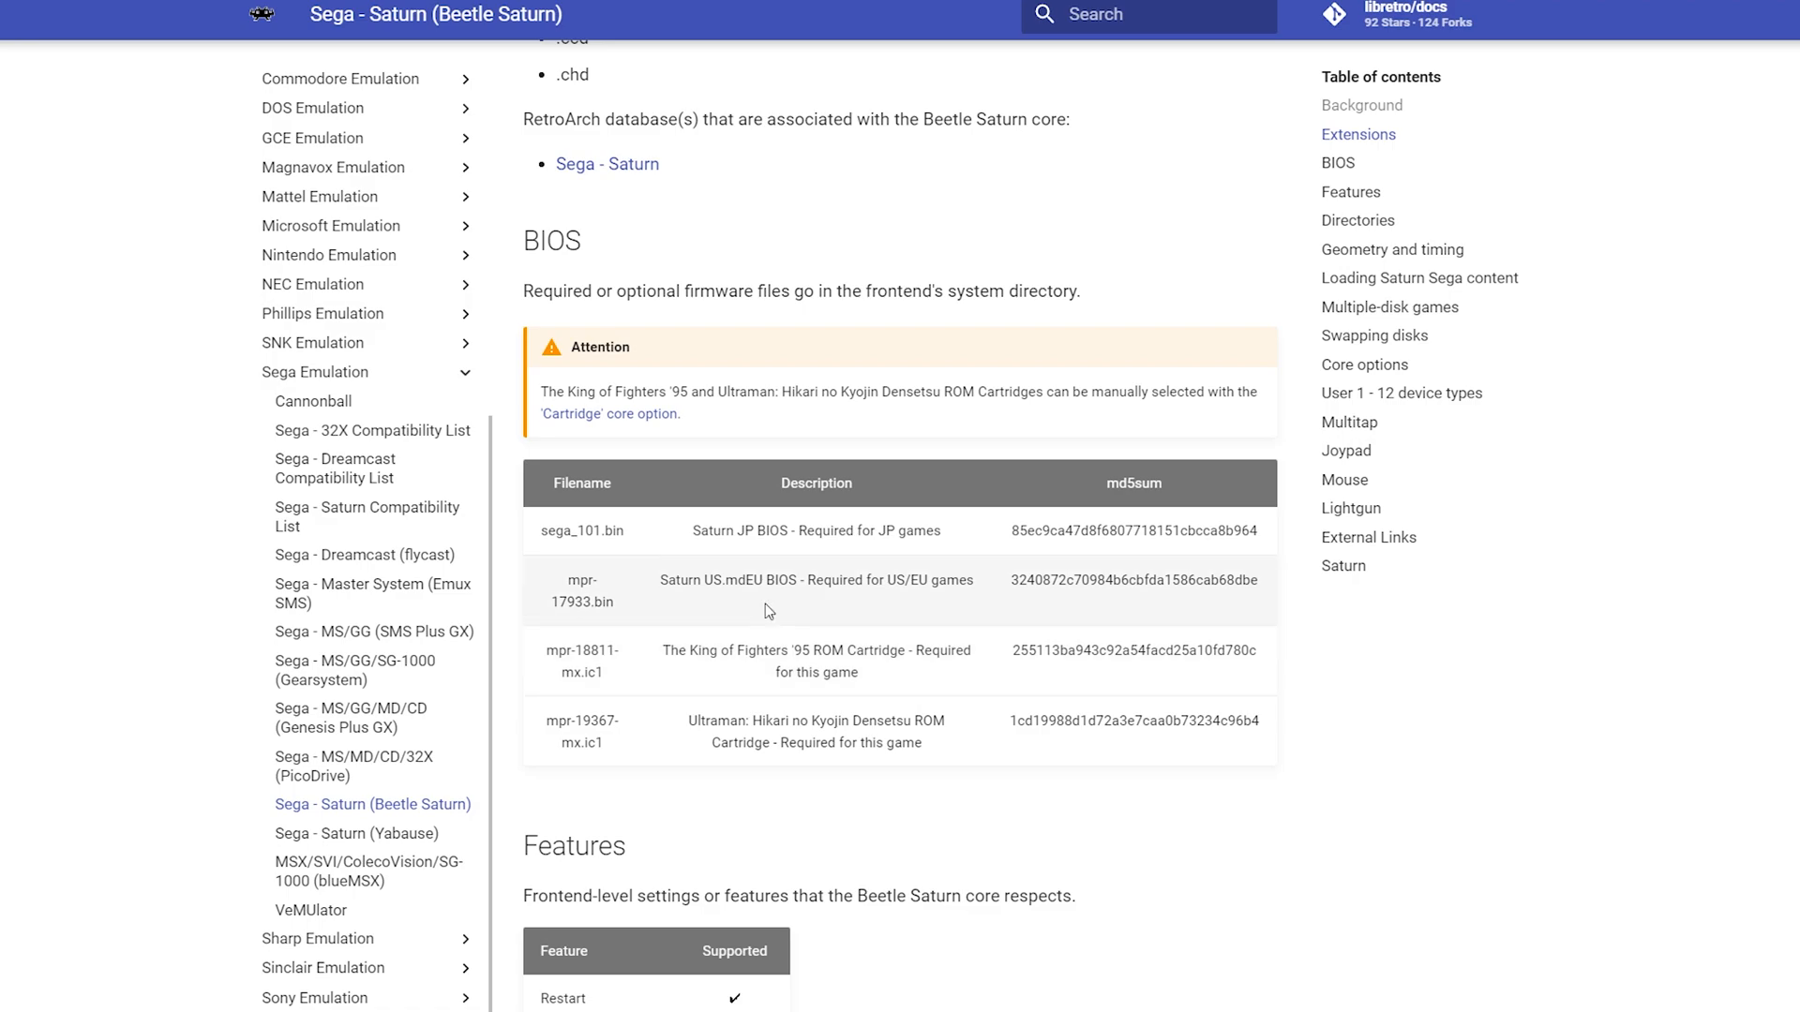
pyautogui.moveTo(891, 579); pyautogui.dragTo(970, 580)
pyautogui.click(732, 593)
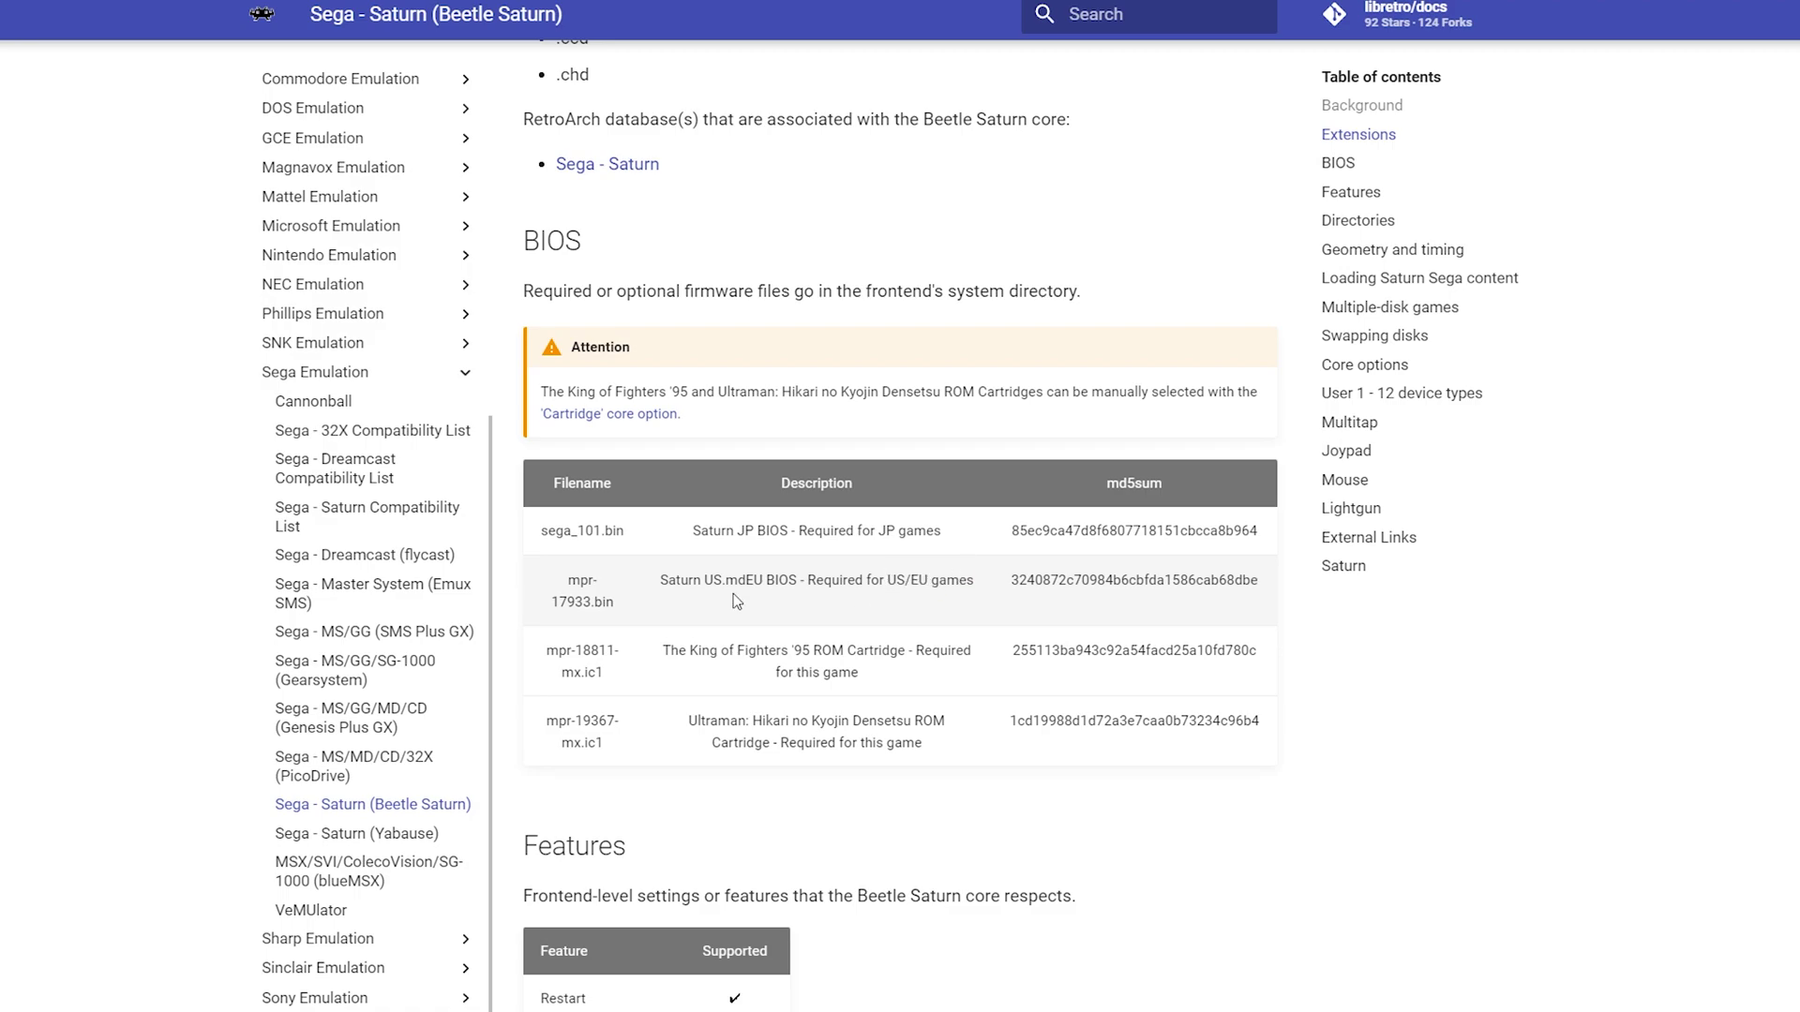
pyautogui.click(619, 598)
pyautogui.moveTo(690, 532); pyautogui.dragTo(956, 538)
pyautogui.click(944, 532)
pyautogui.moveTo(541, 532); pyautogui.dragTo(628, 532)
pyautogui.click(631, 534)
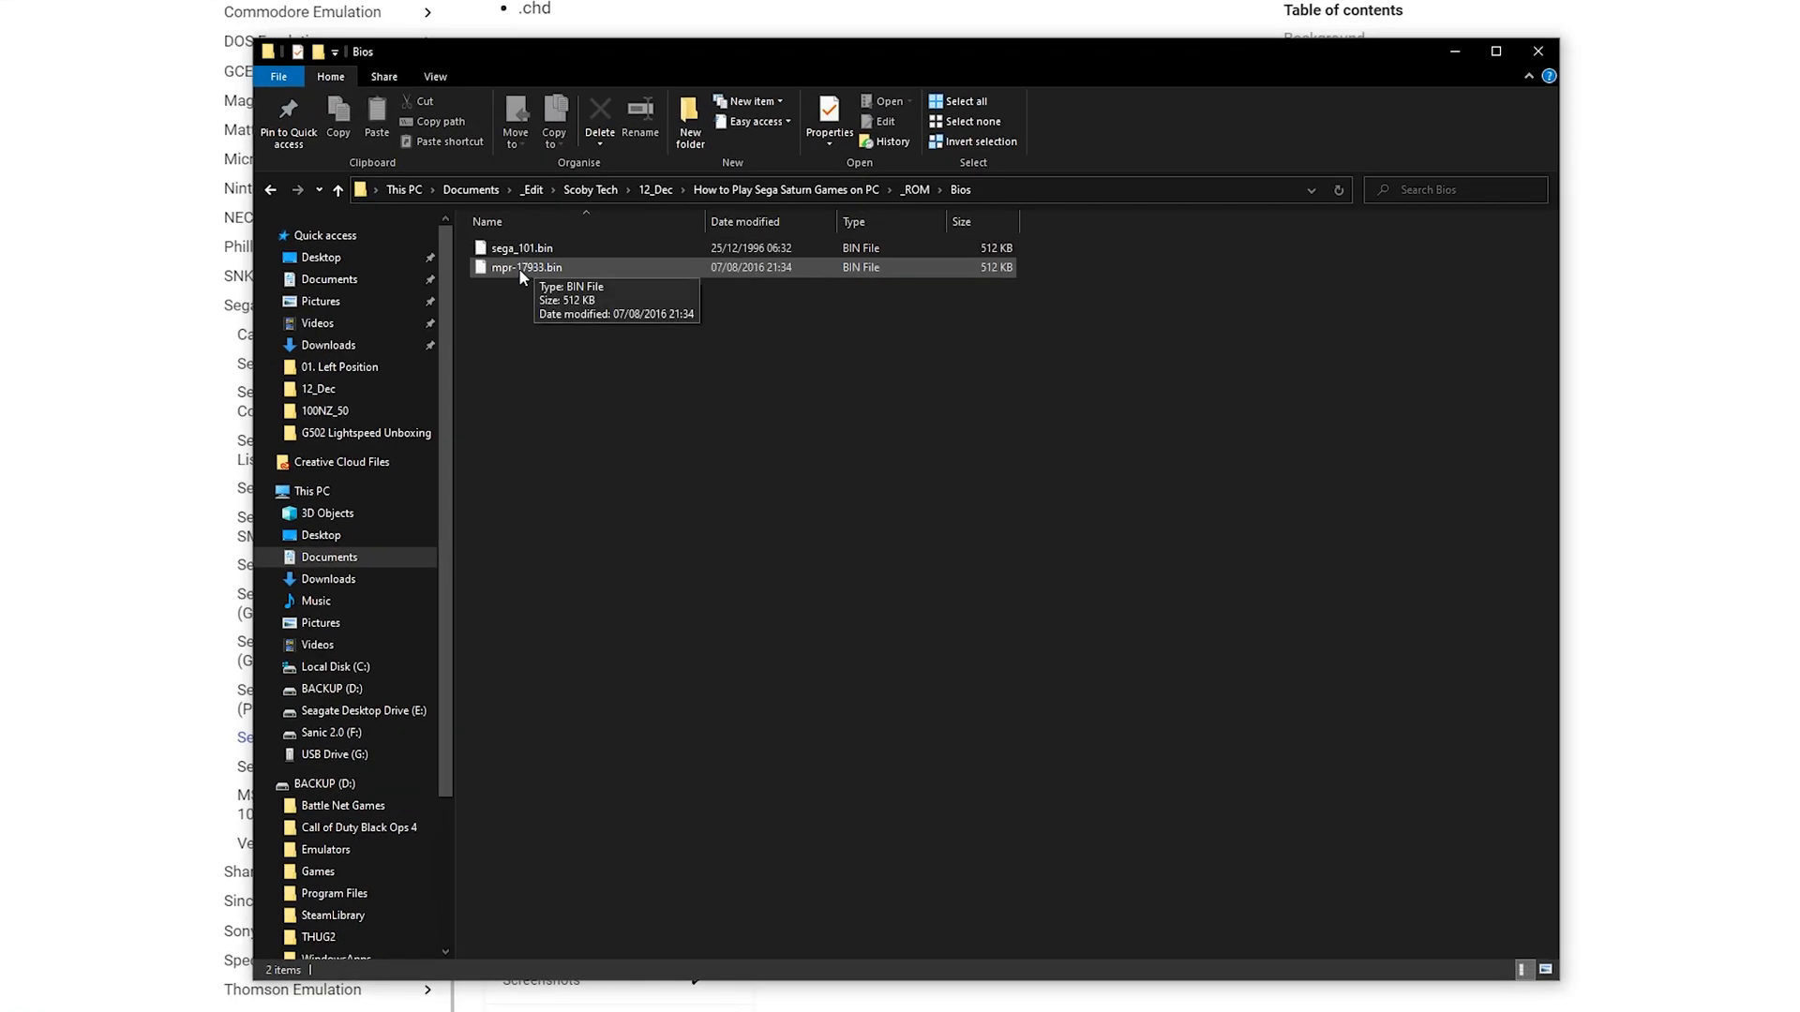
# Check mpr-17933.bin and sega_101.bin in the Bios folder, then close the window.
pyautogui.click(570, 270)
pyautogui.click(556, 252)
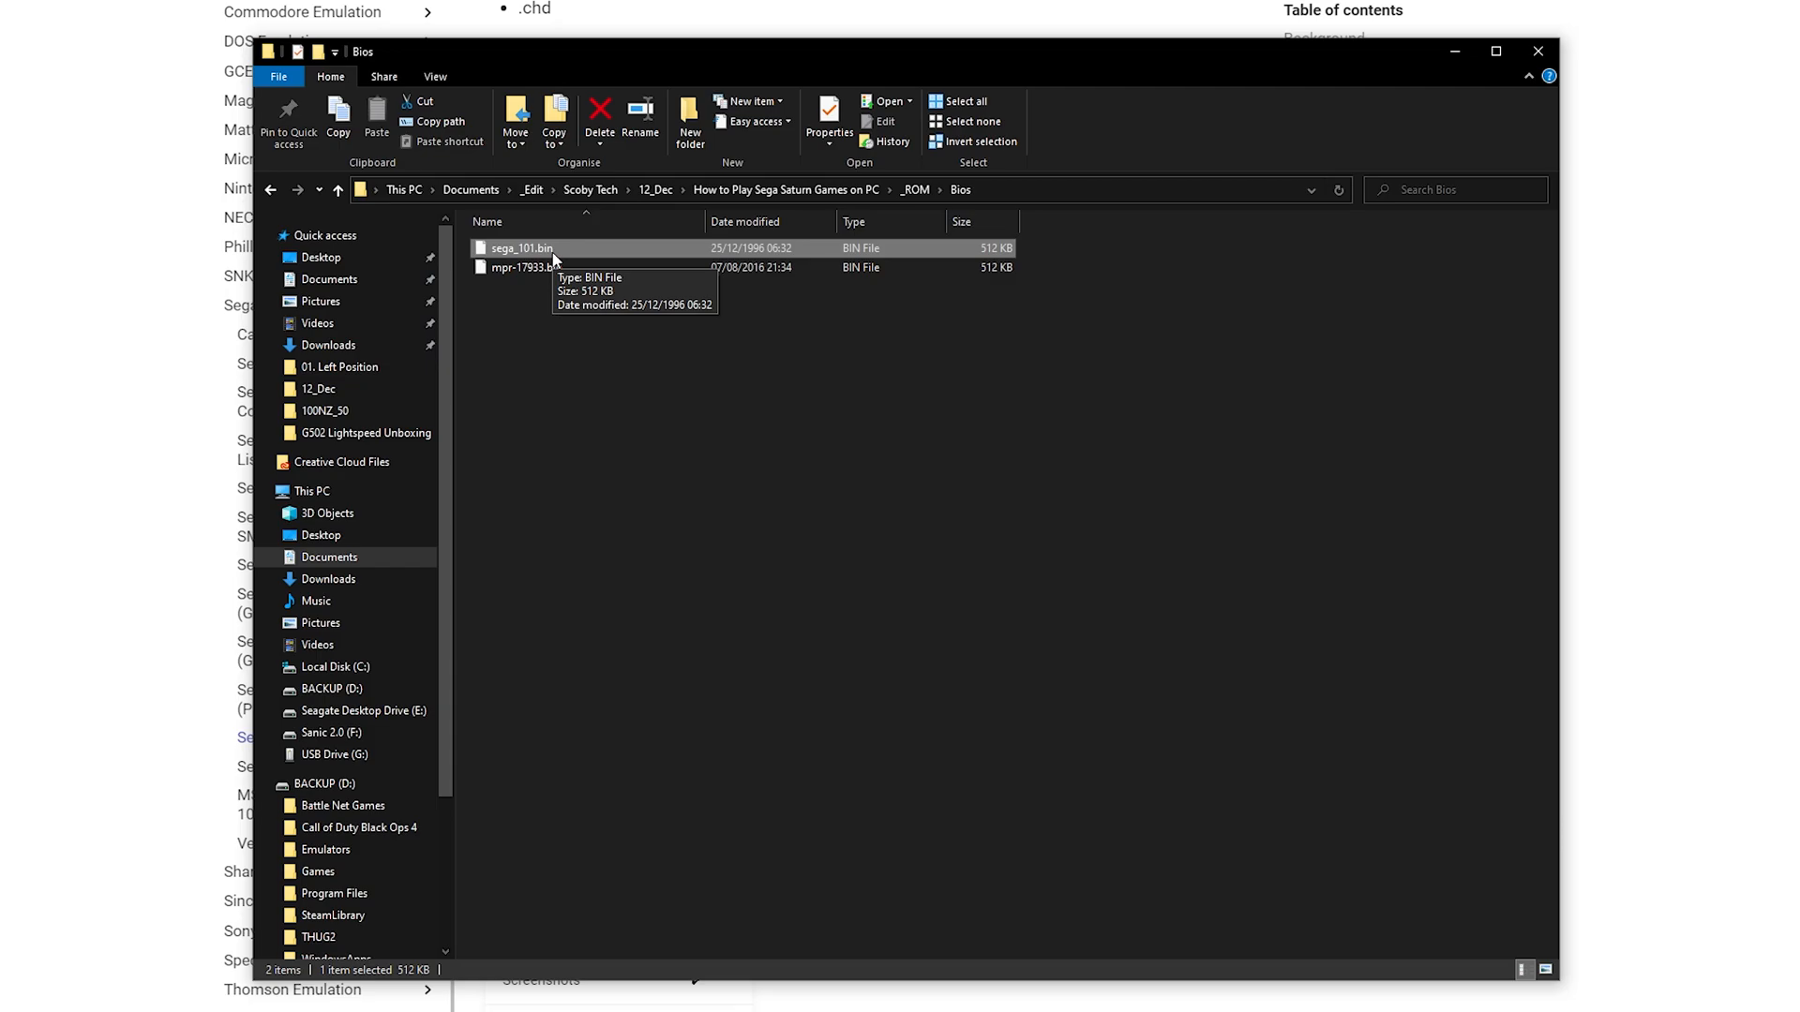
pyautogui.click(1688, 390)
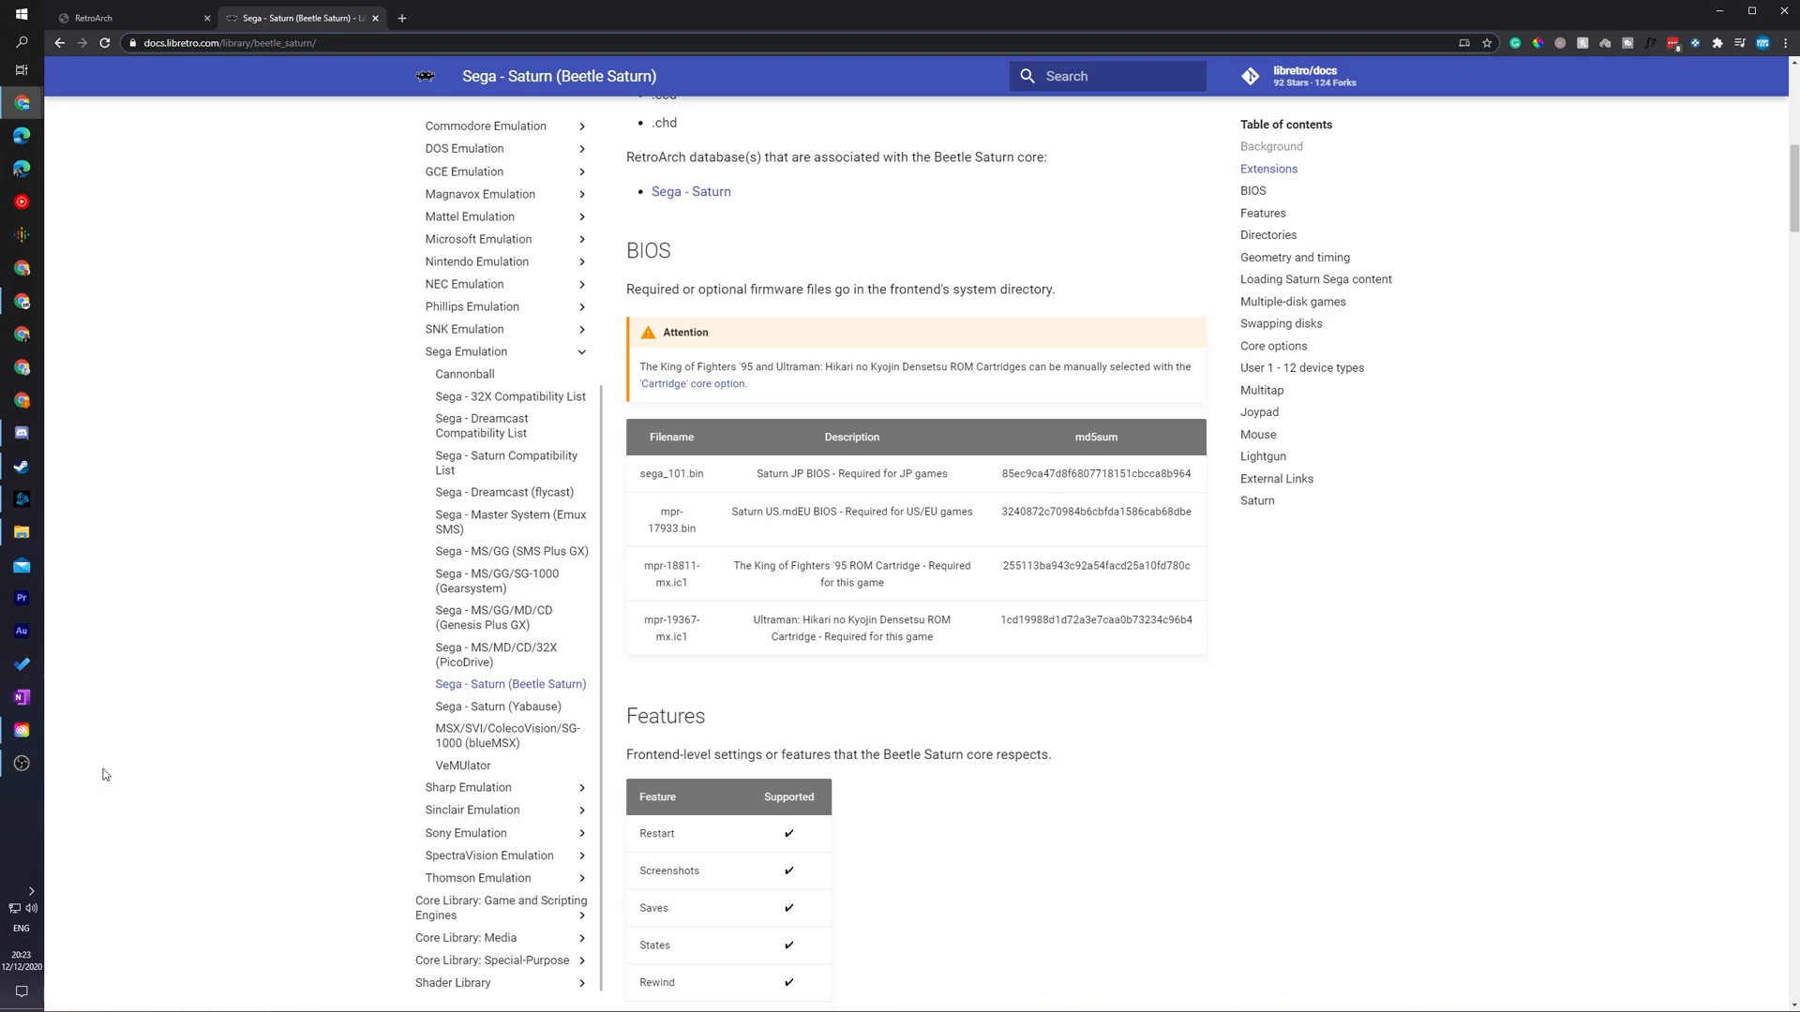
# Locate the RetroArch data folder from Start and enter its system subfolder.
pyautogui.click(22, 12)
pyautogui.write('ret')
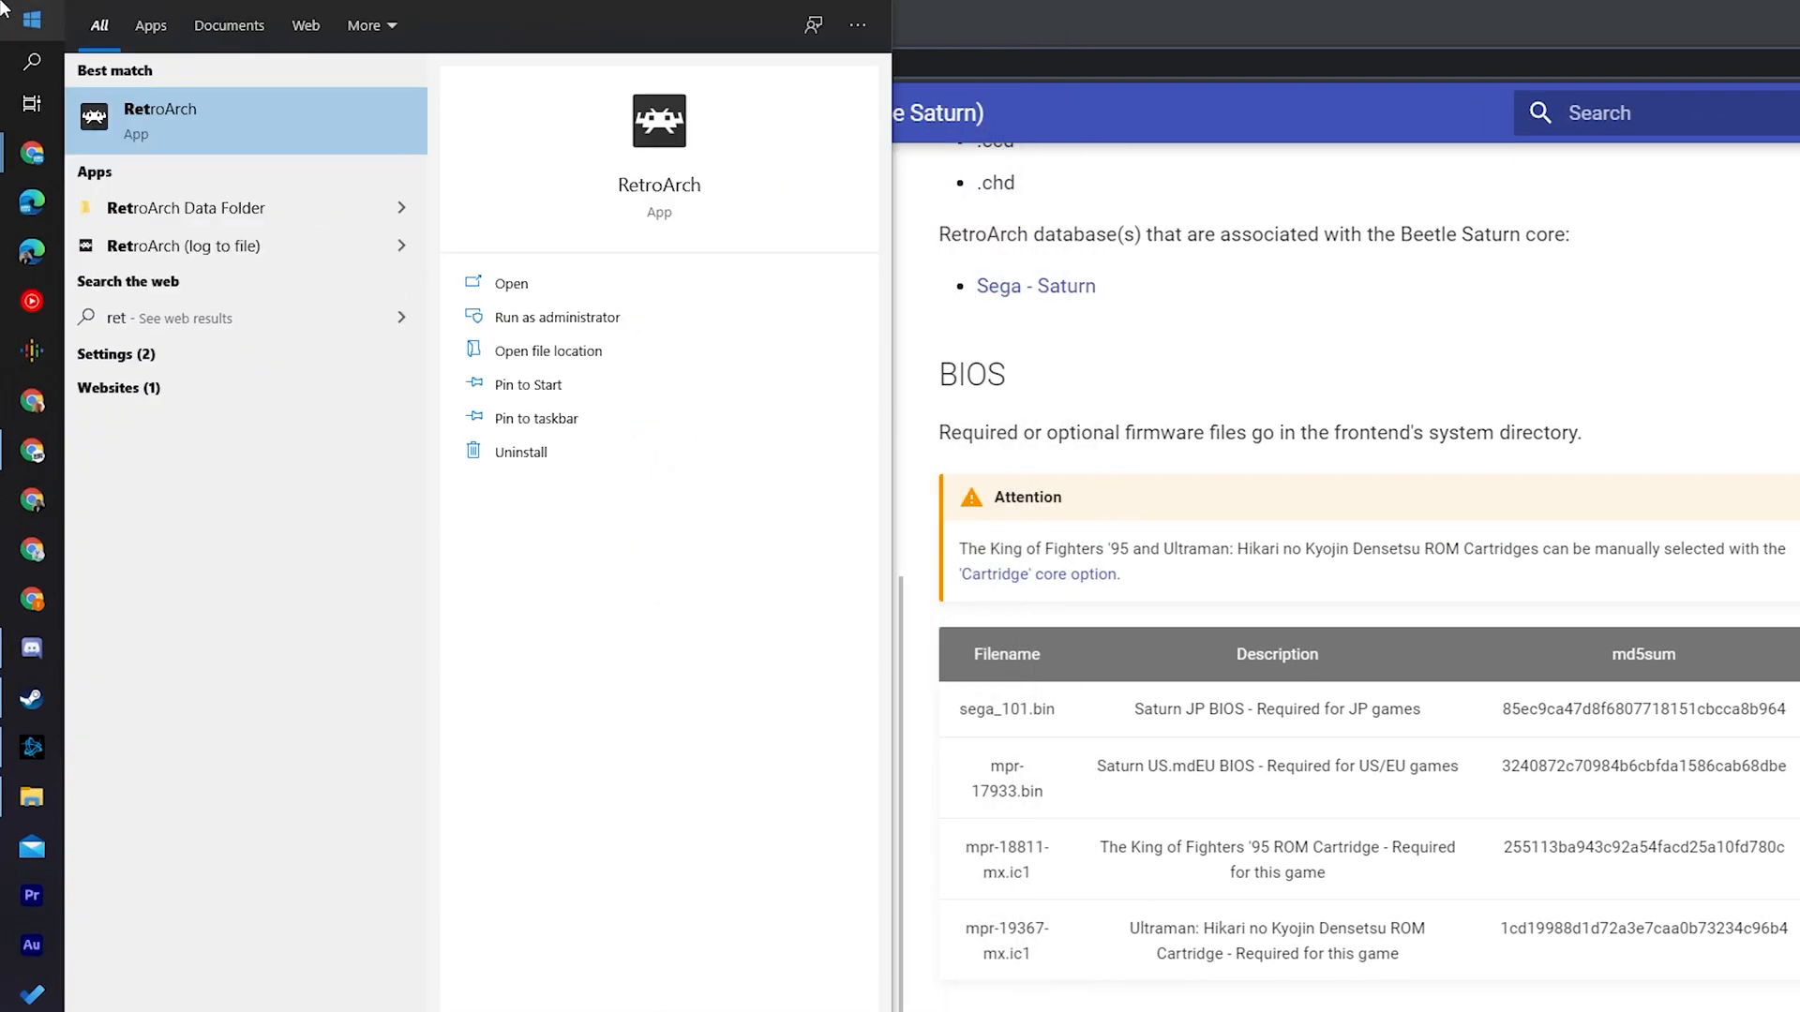
pyautogui.write('ro')
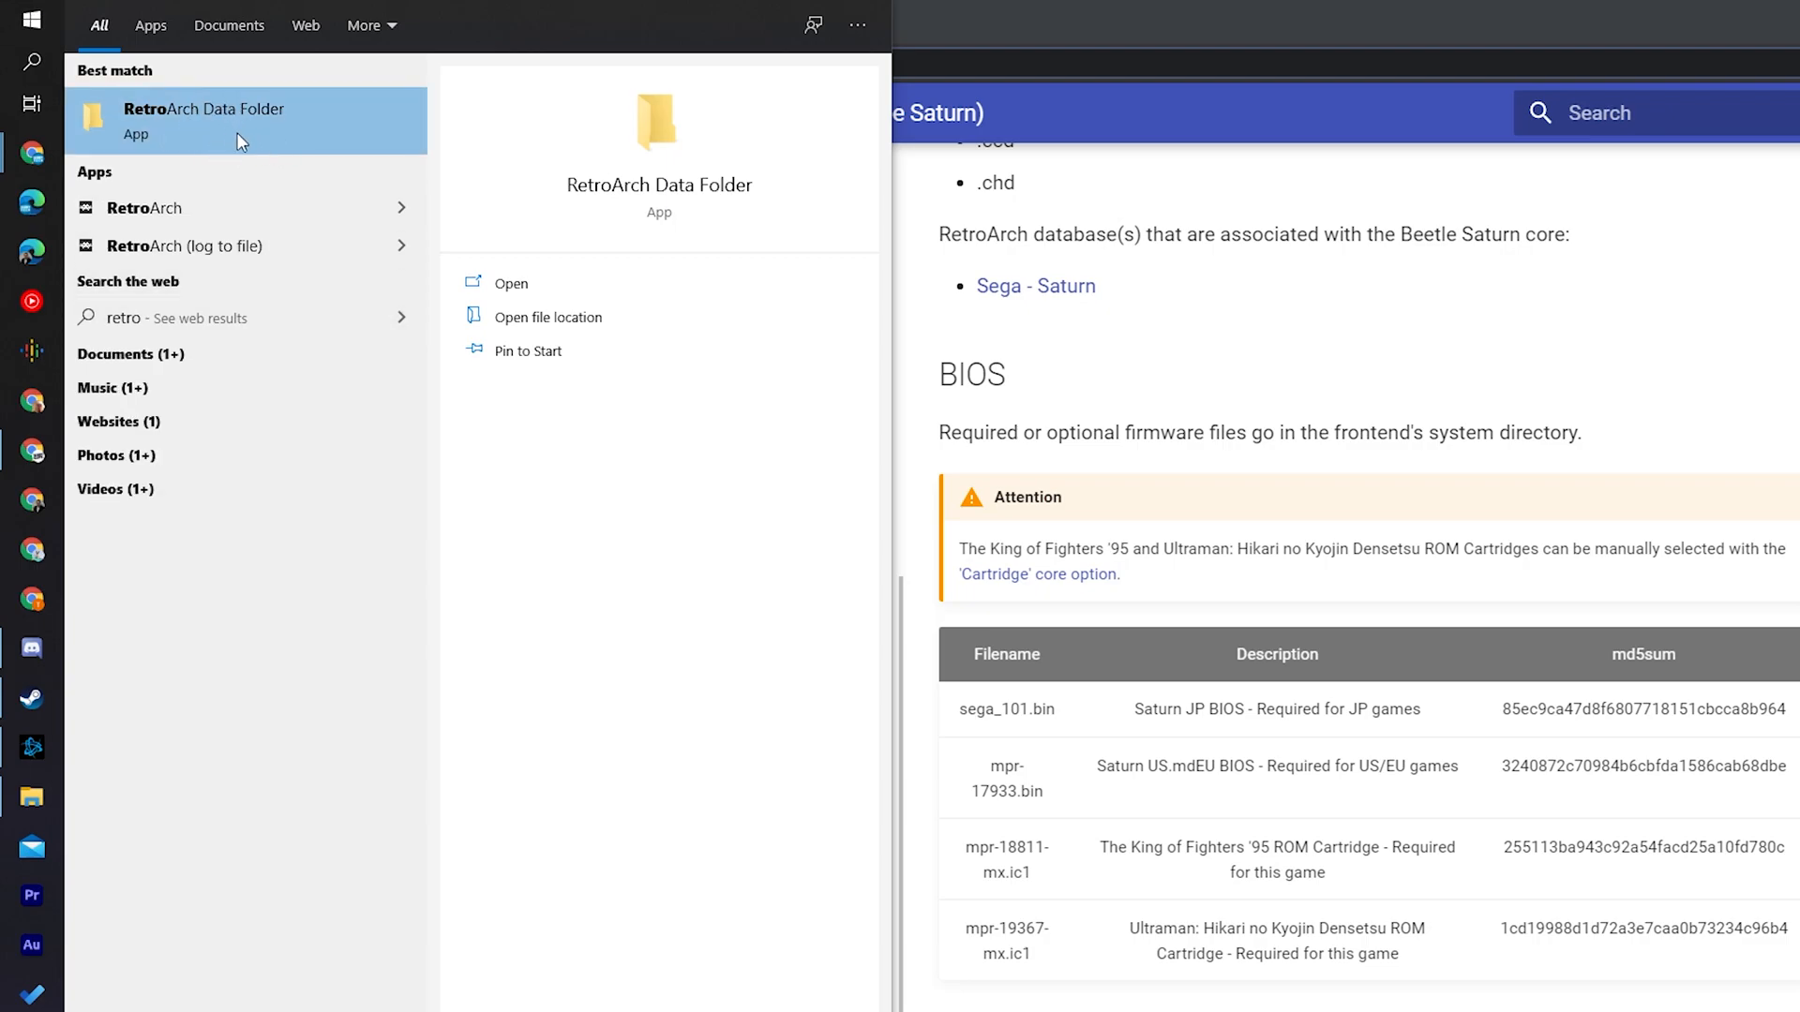
pyautogui.click(206, 120)
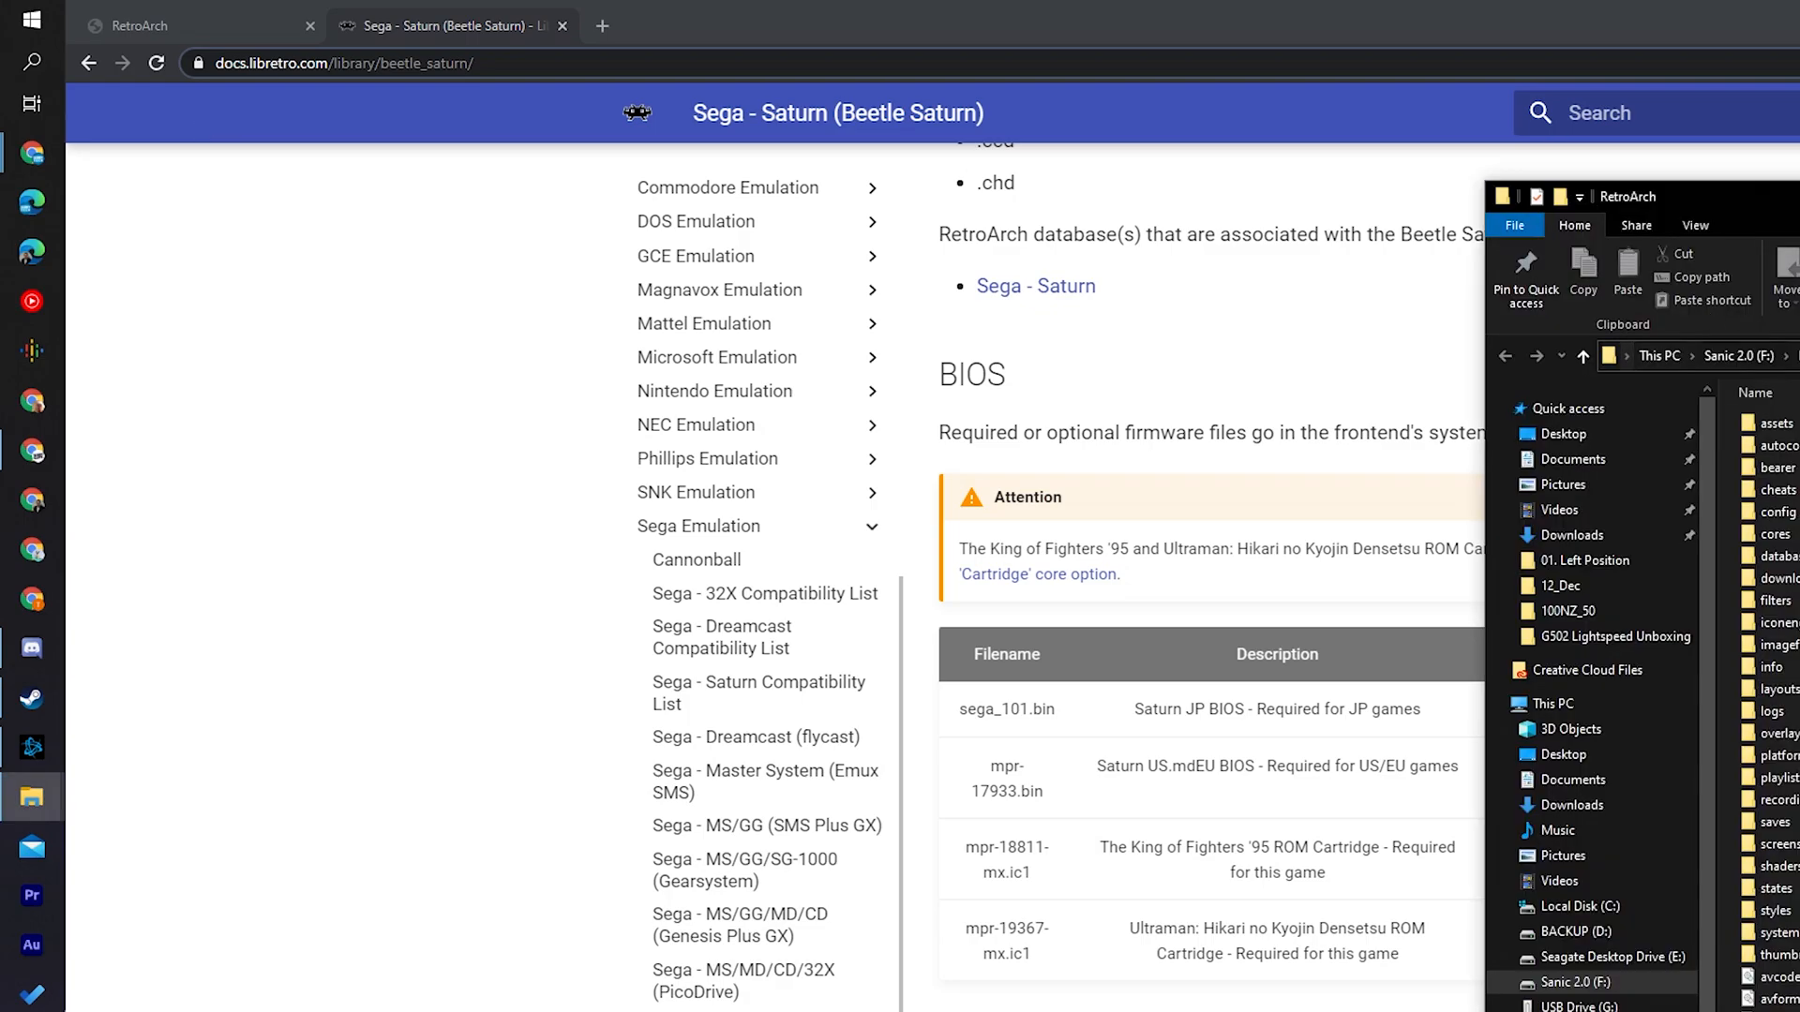
pyautogui.moveTo(1688, 189); pyautogui.dragTo(1283, 200)
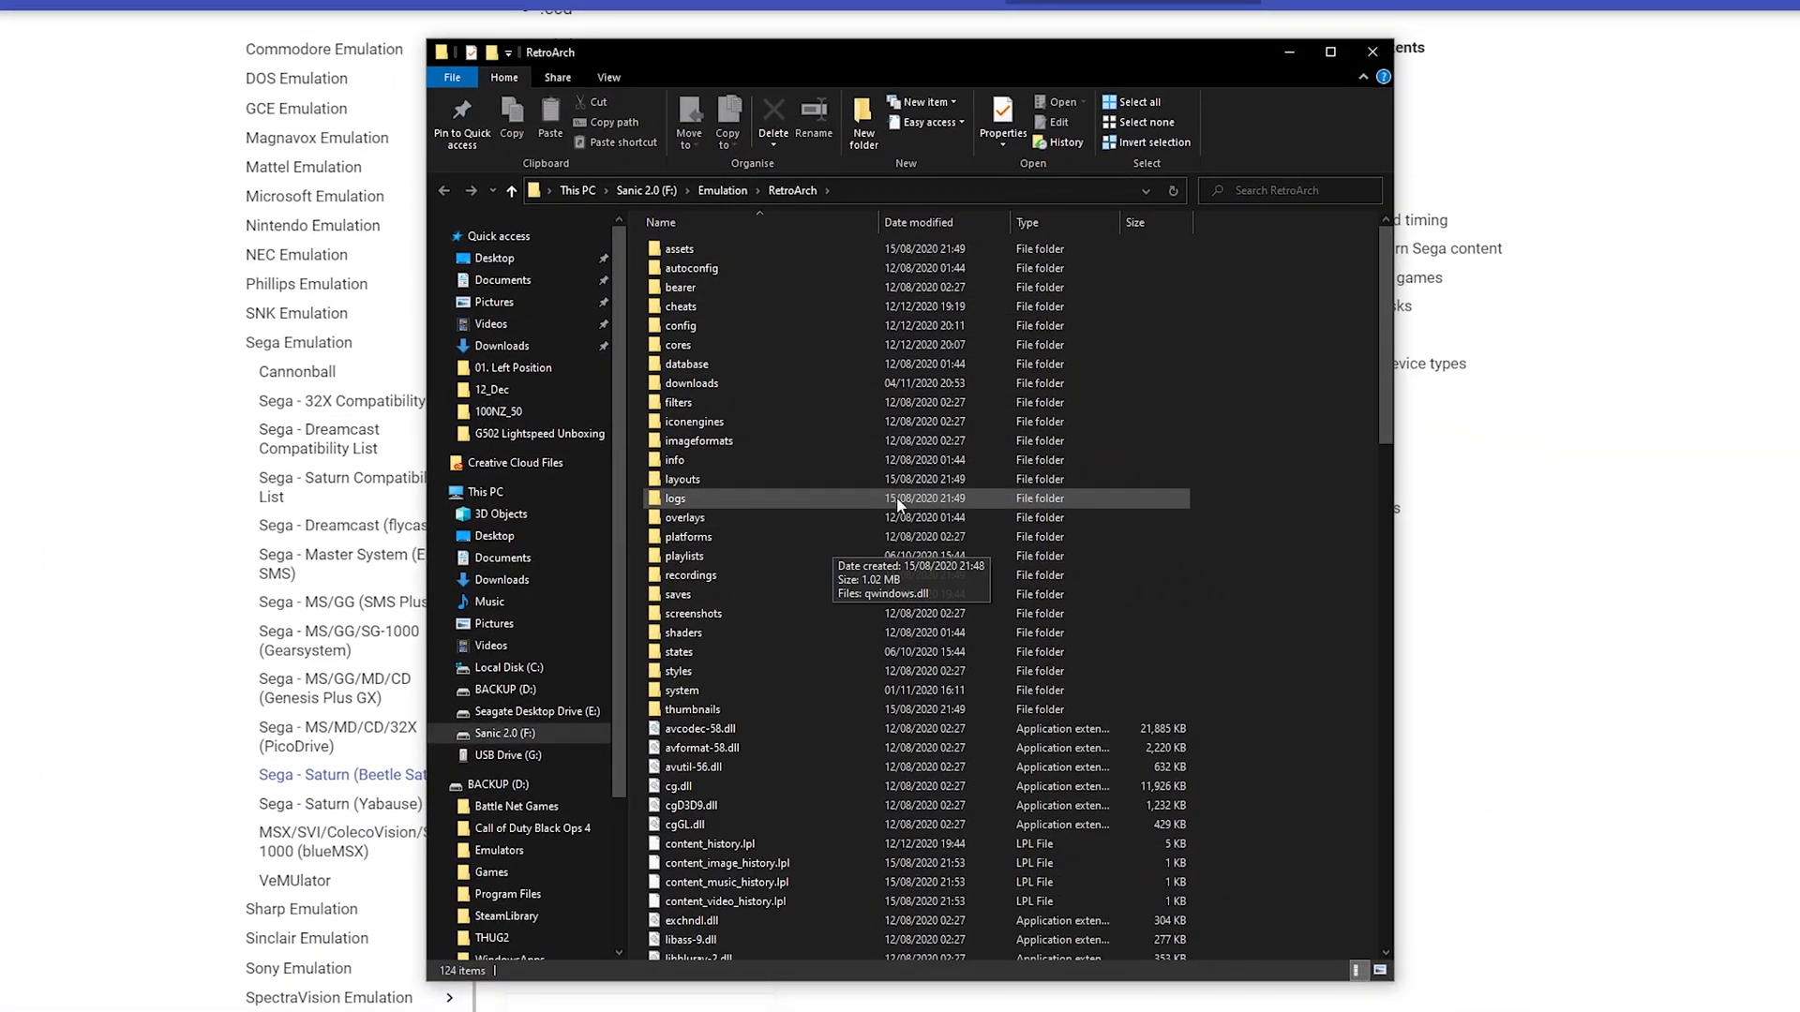
pyautogui.doubleClick(697, 694)
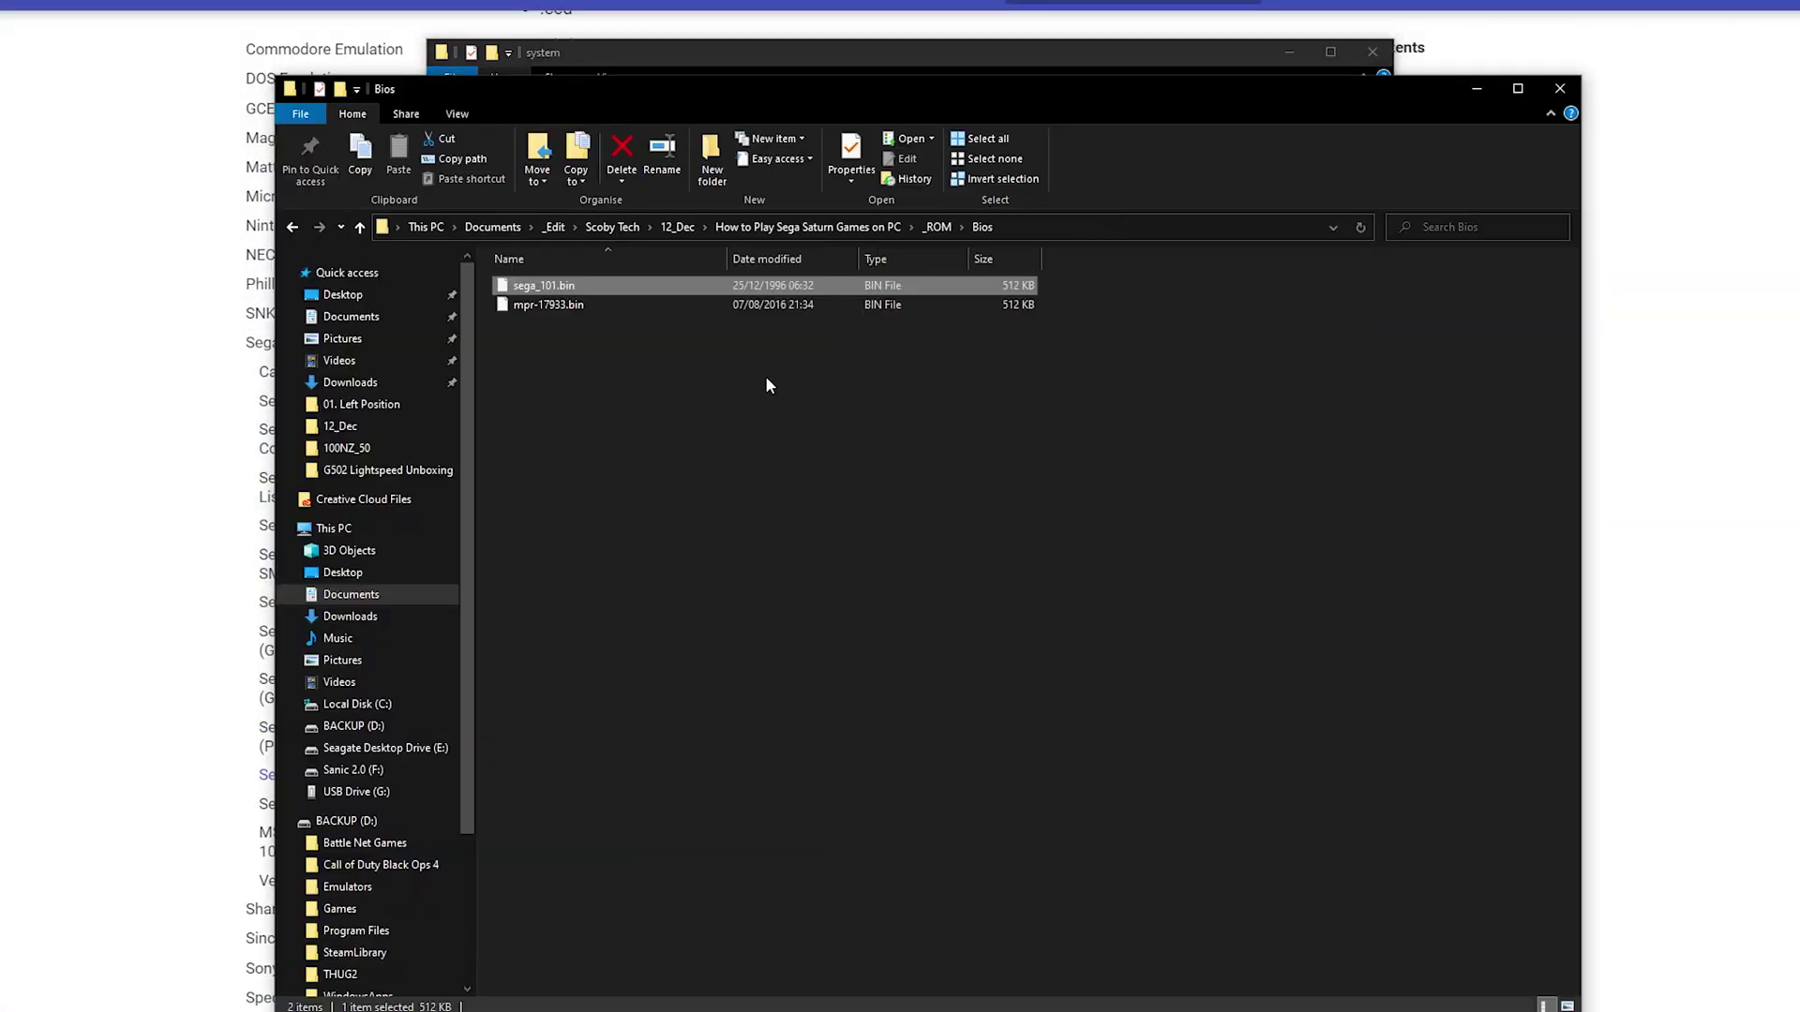
# Copy sega_101.bin and mpr-17933.bin from the Bios folder into RetroArch's system folder.
pyautogui.moveTo(765, 375); pyautogui.dragTo(569, 280)
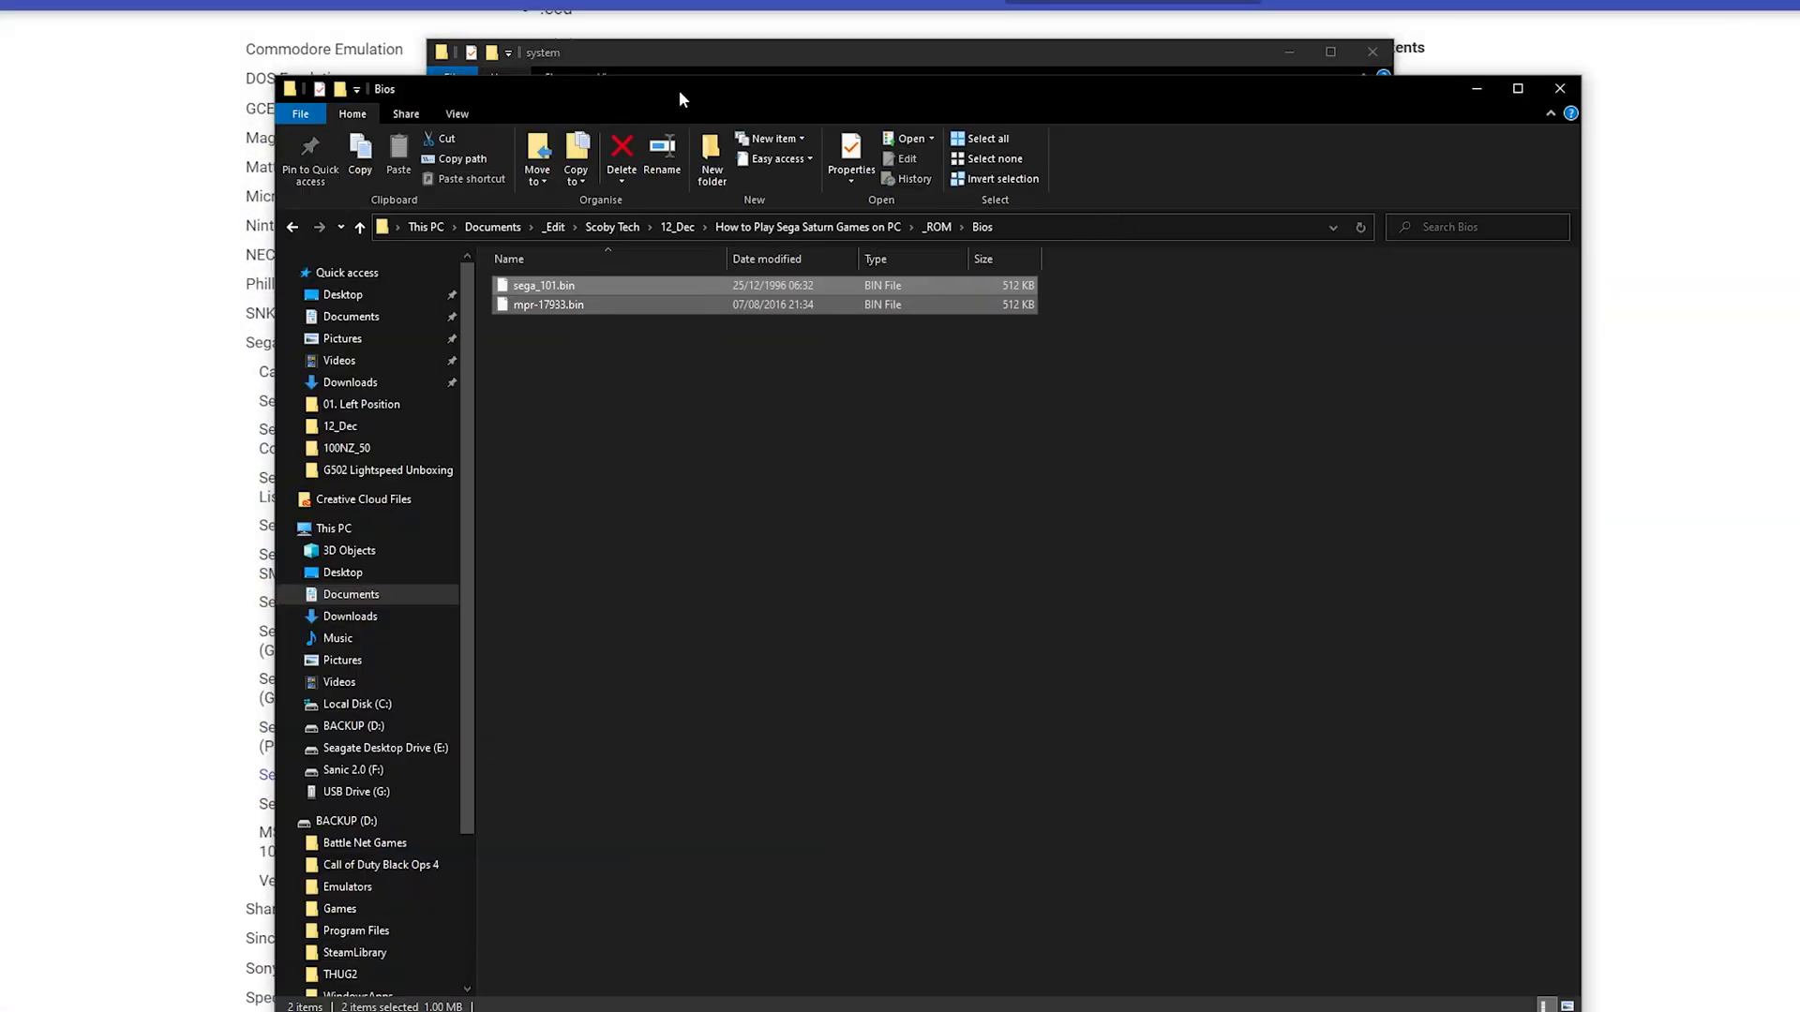
pyautogui.moveTo(682, 92); pyautogui.dragTo(1150, 104)
pyautogui.moveTo(998, 310); pyautogui.dragTo(702, 404)
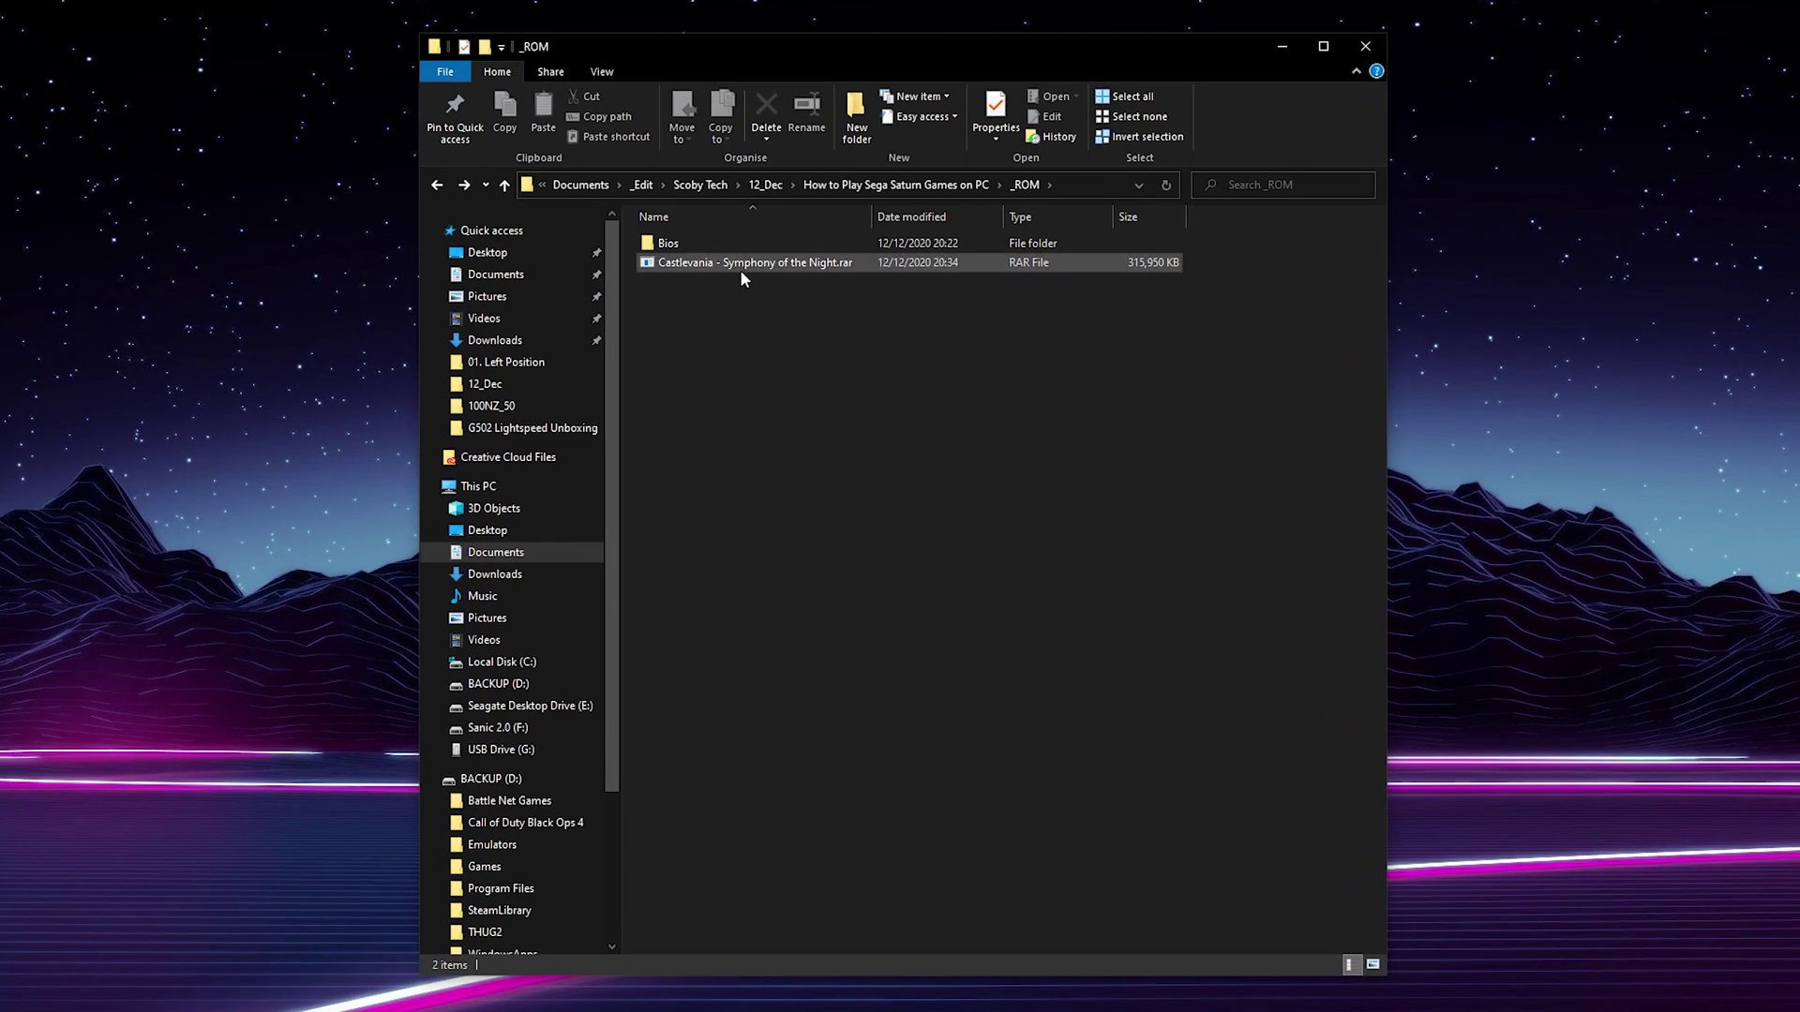
pyautogui.click(741, 267)
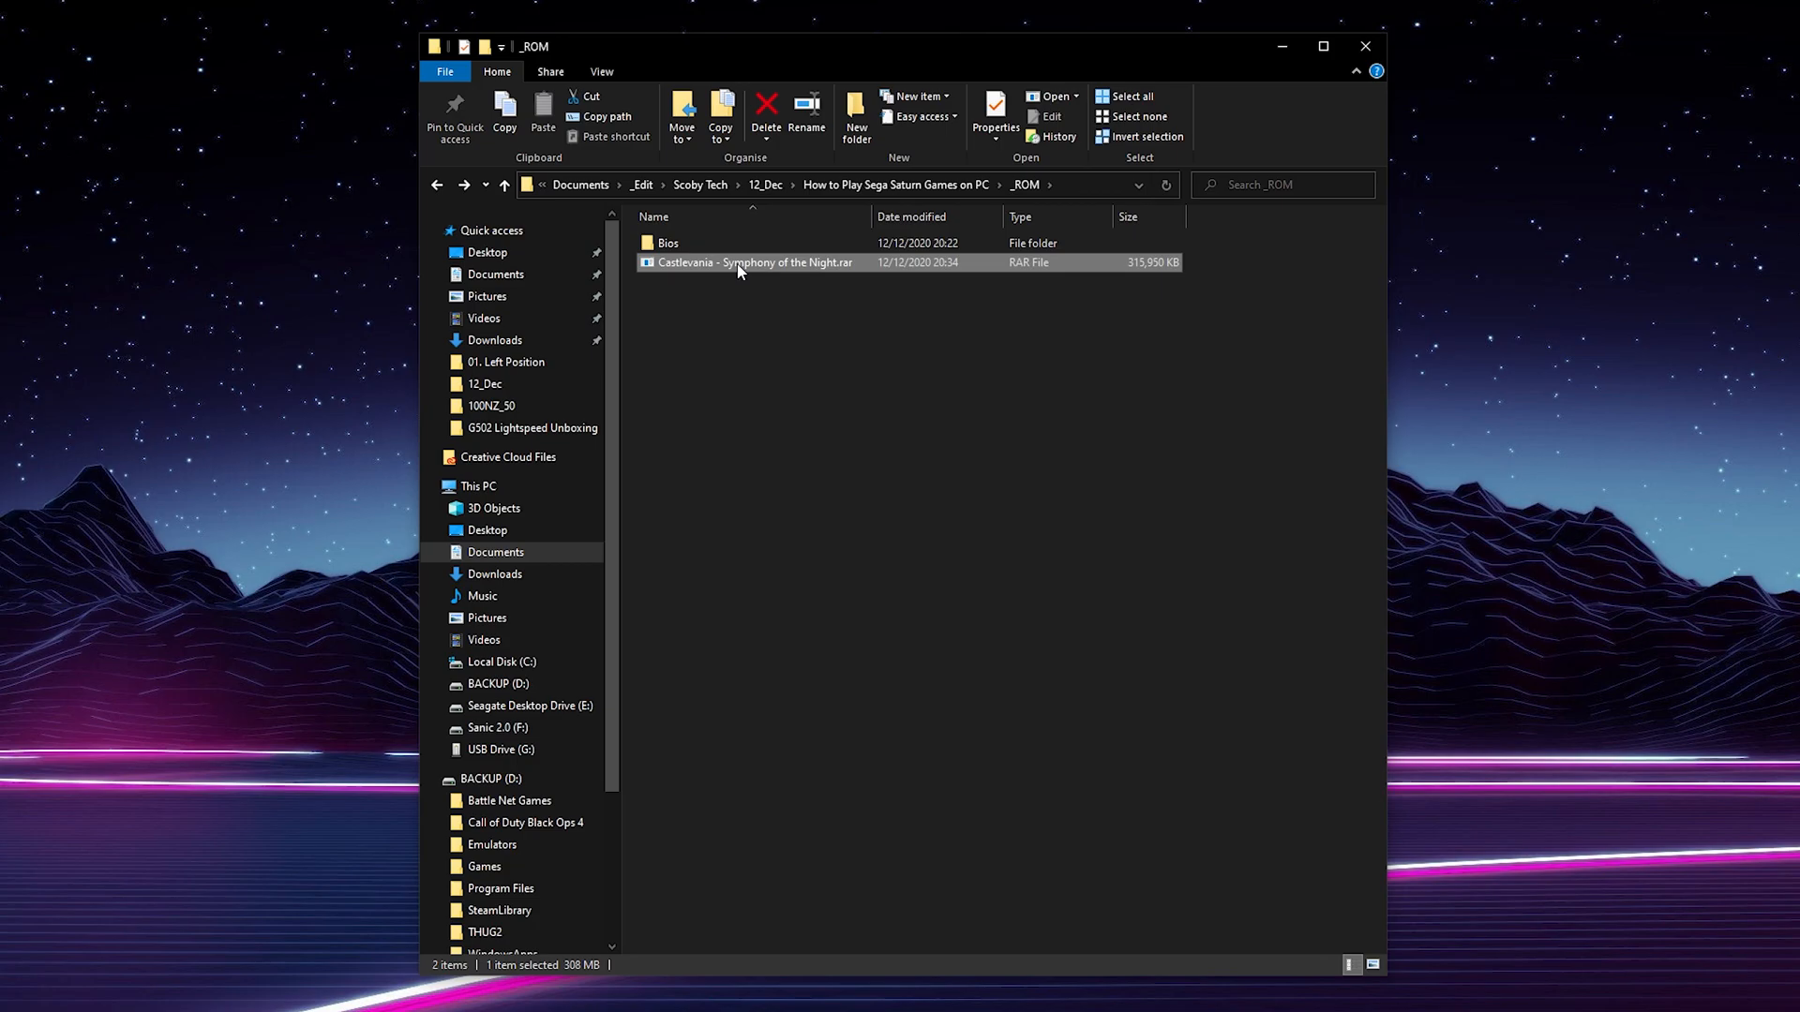
pyautogui.moveTo(874, 316); pyautogui.dragTo(794, 268)
# Extract the Castlevania archive with 7-Zip Extract files into its own folder.
pyautogui.rightClick(700, 269)
pyautogui.moveTo(570, 317)
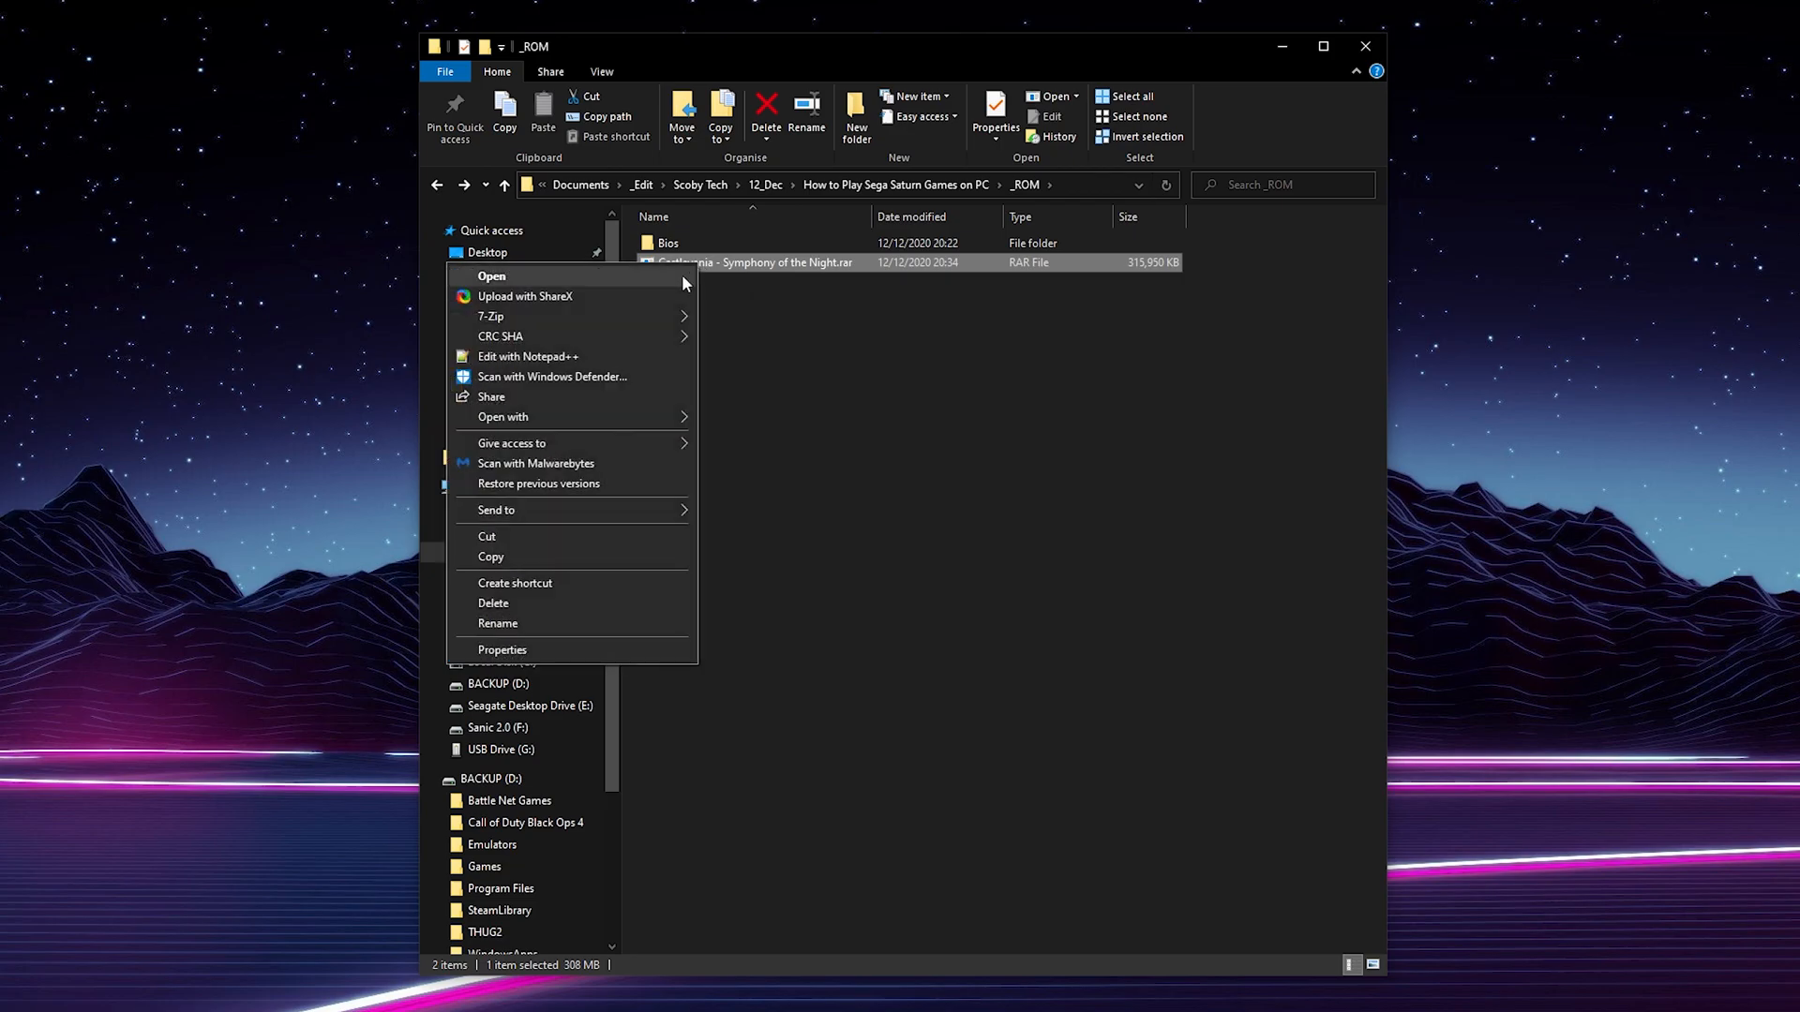
pyautogui.click(768, 362)
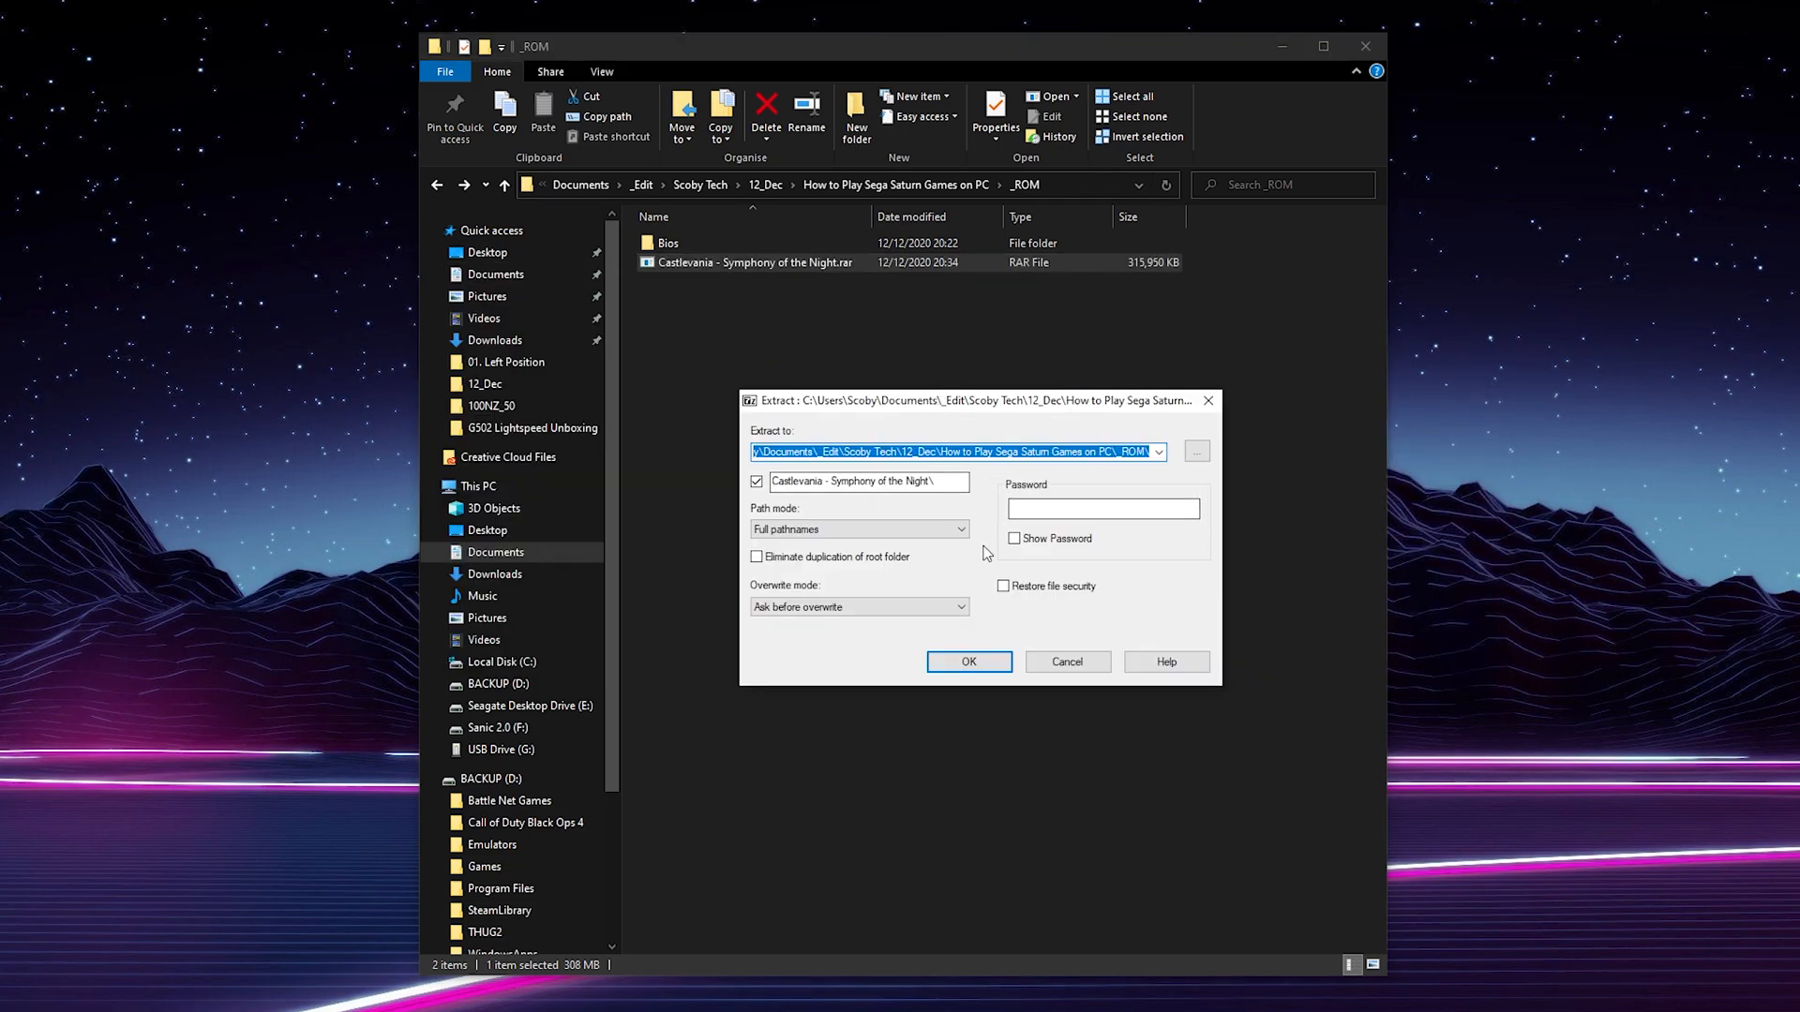
pyautogui.click(966, 666)
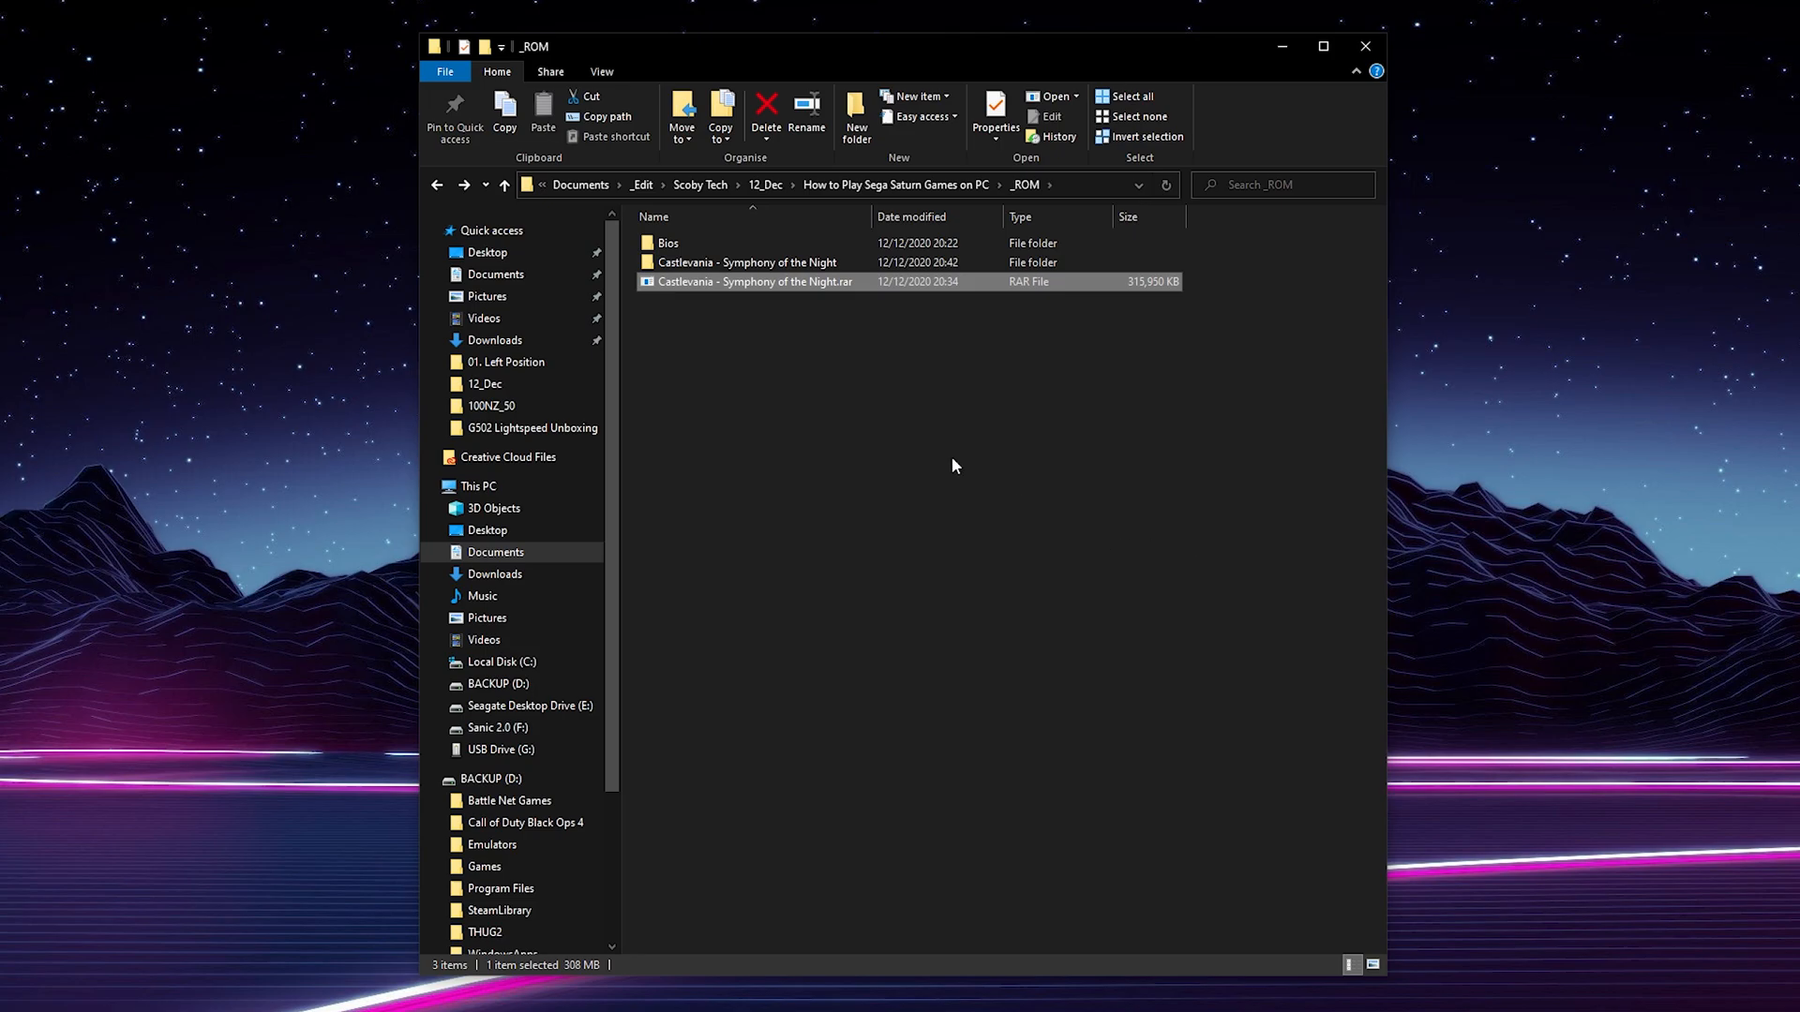
# Inspect the extracted Castlevania folder, selecting its .cue and .iso files.
pyautogui.doubleClick(697, 268)
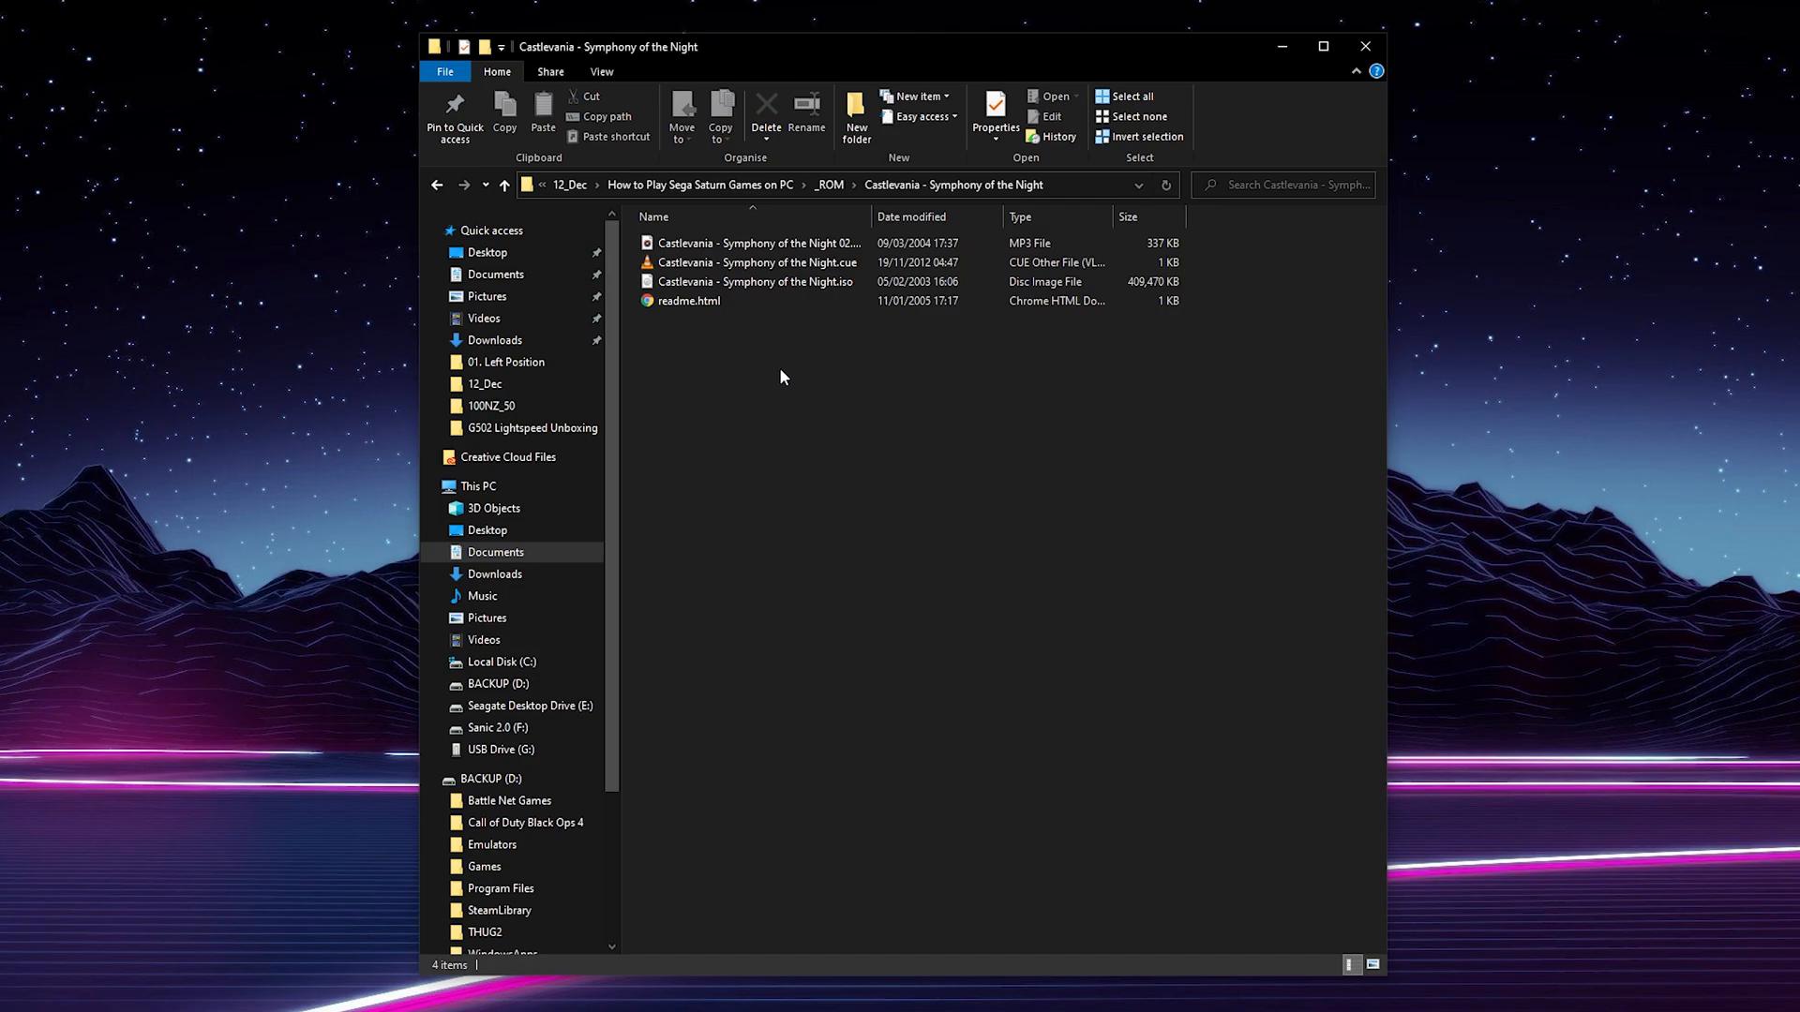
pyautogui.click(838, 263)
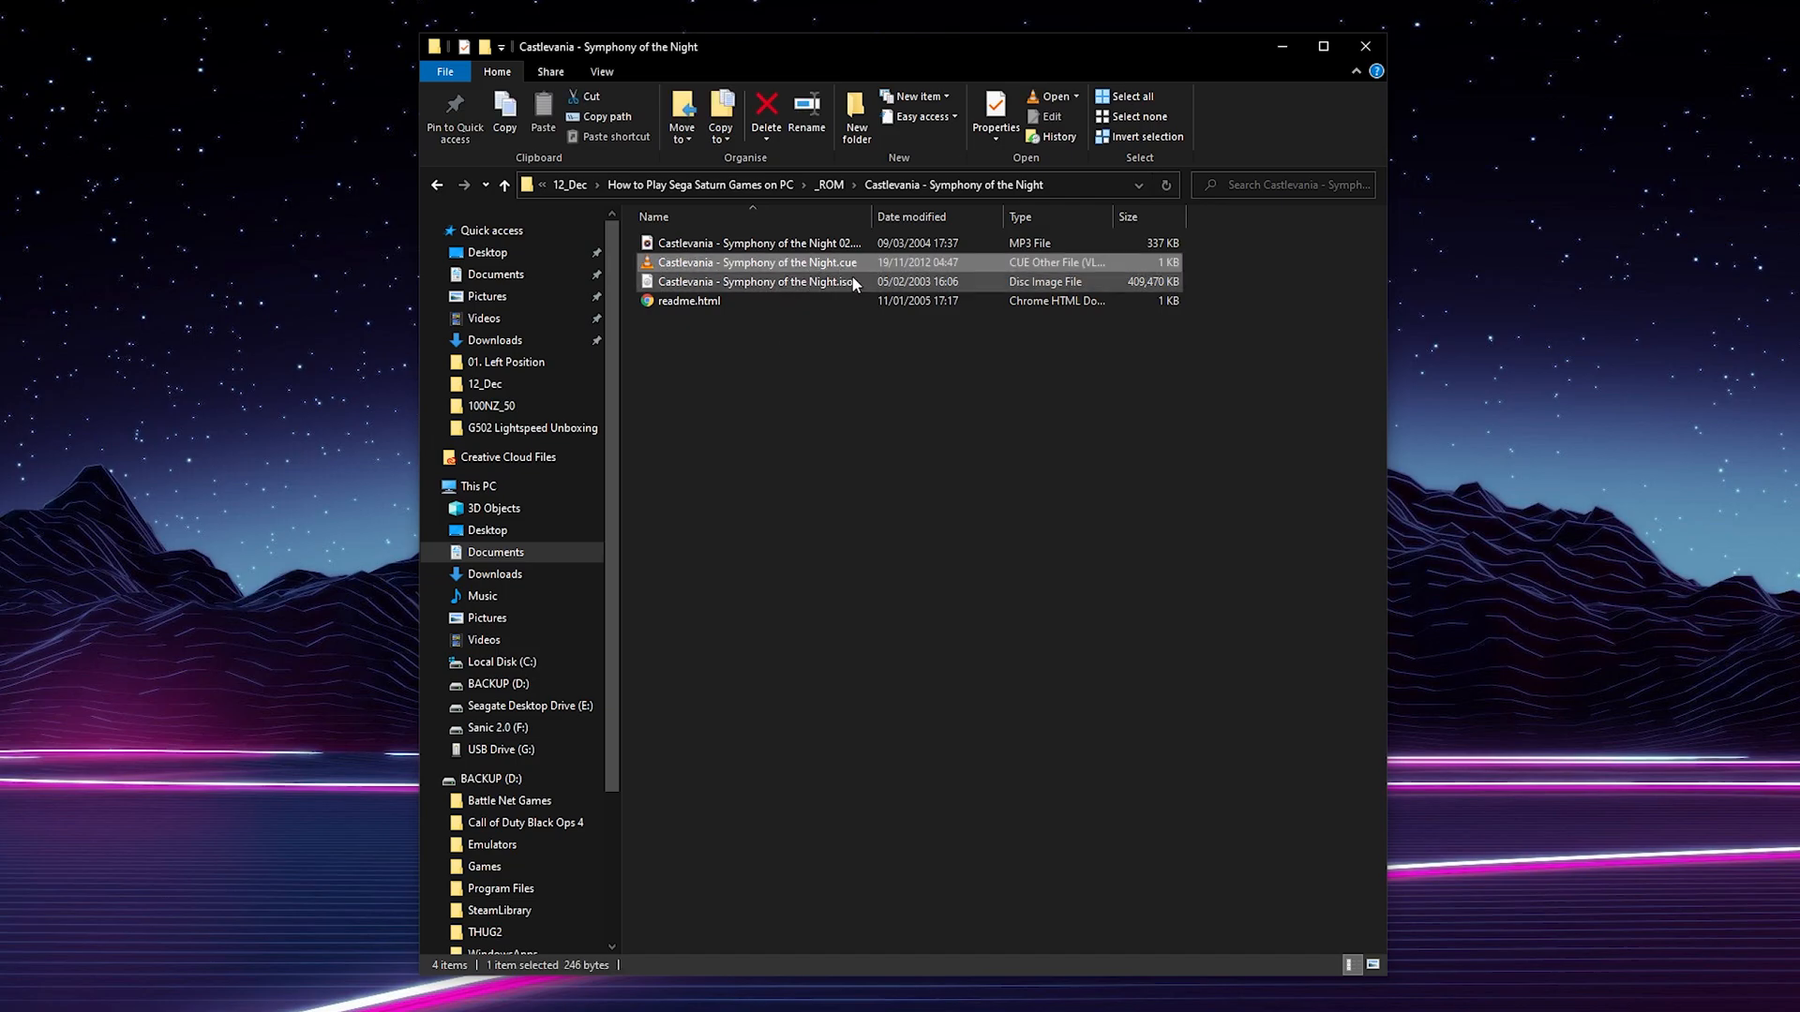
pyautogui.click(854, 285)
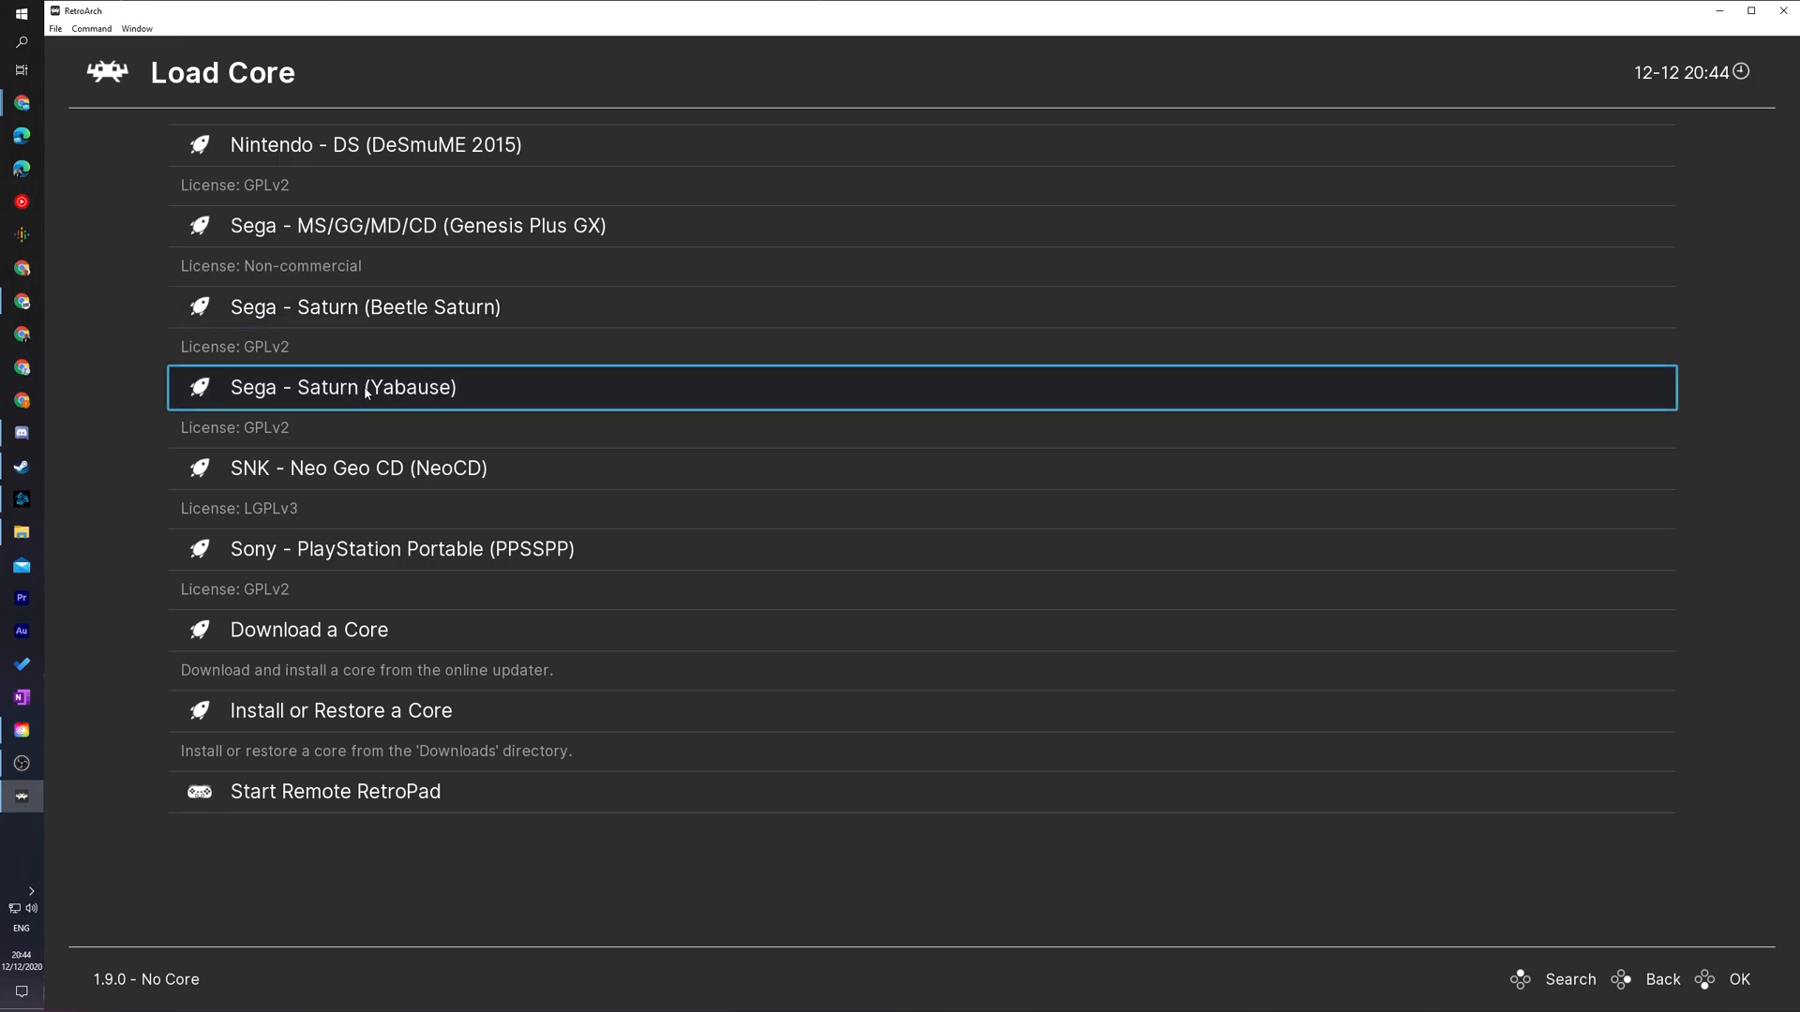
# Load the Sega - Saturn (Yabause) core and go to the Load Content screen.
pyautogui.click(438, 390)
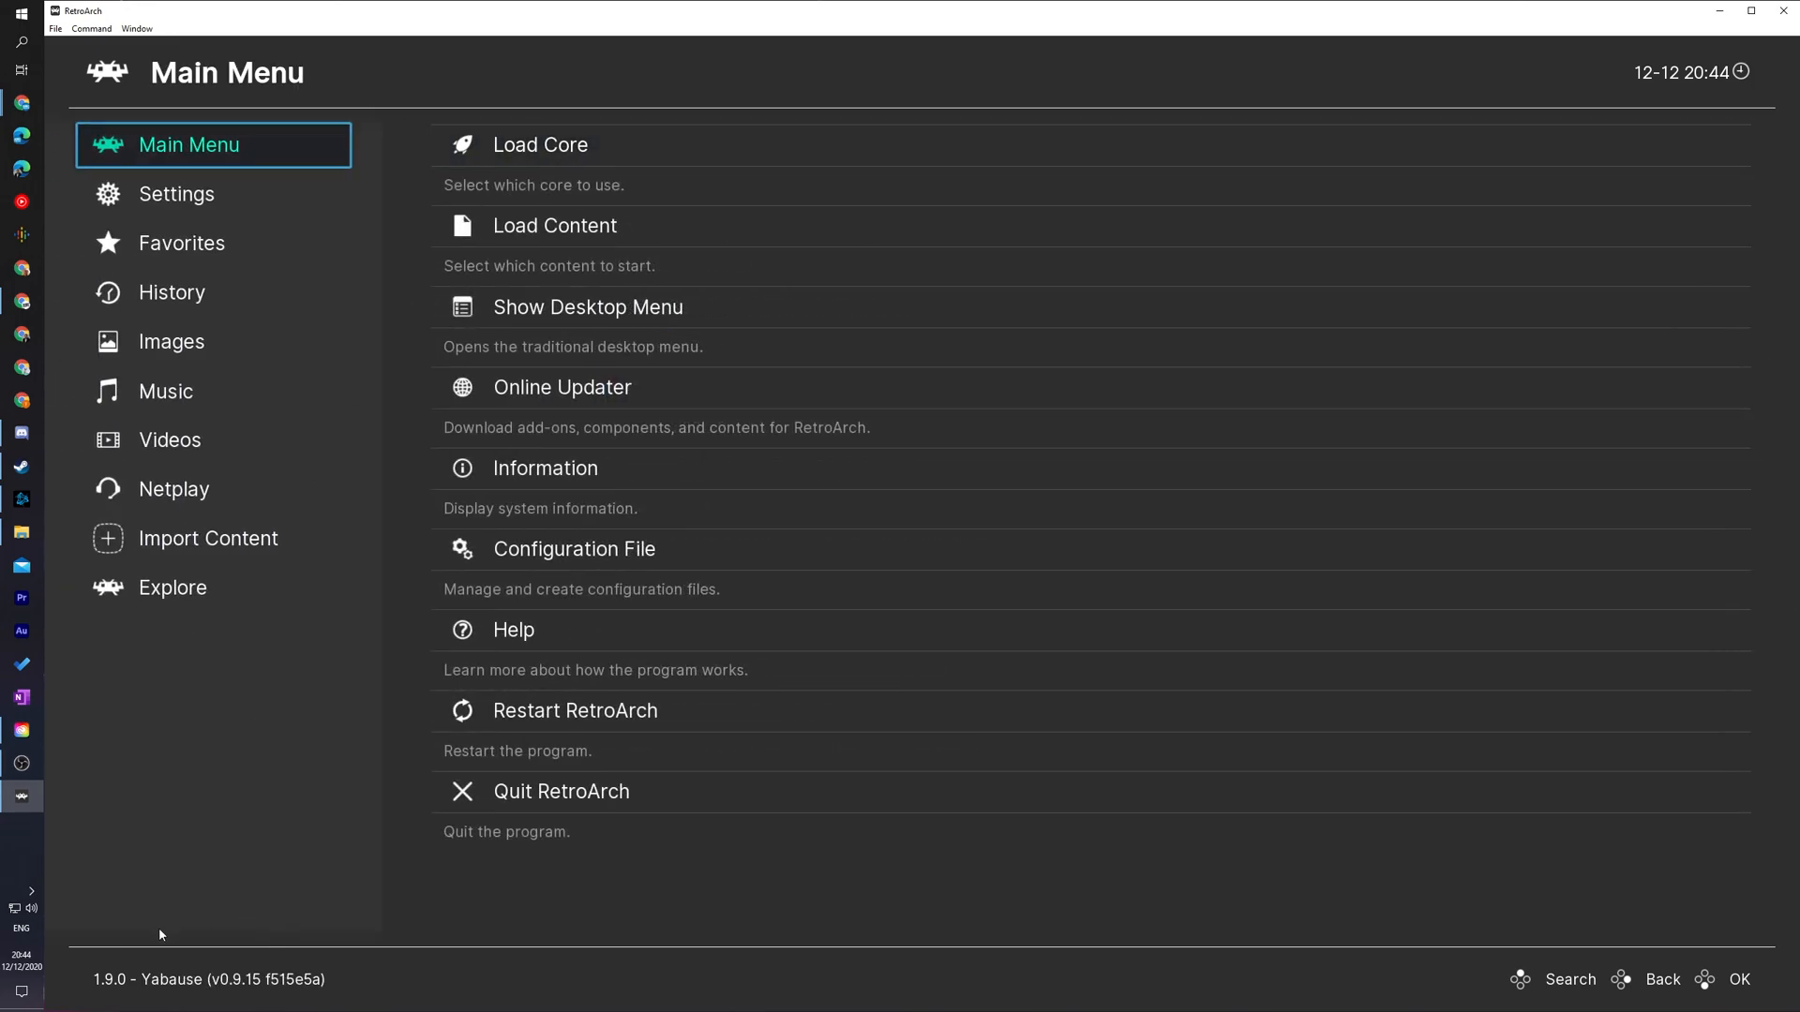
pyautogui.press('Right')
pyautogui.press('Left')
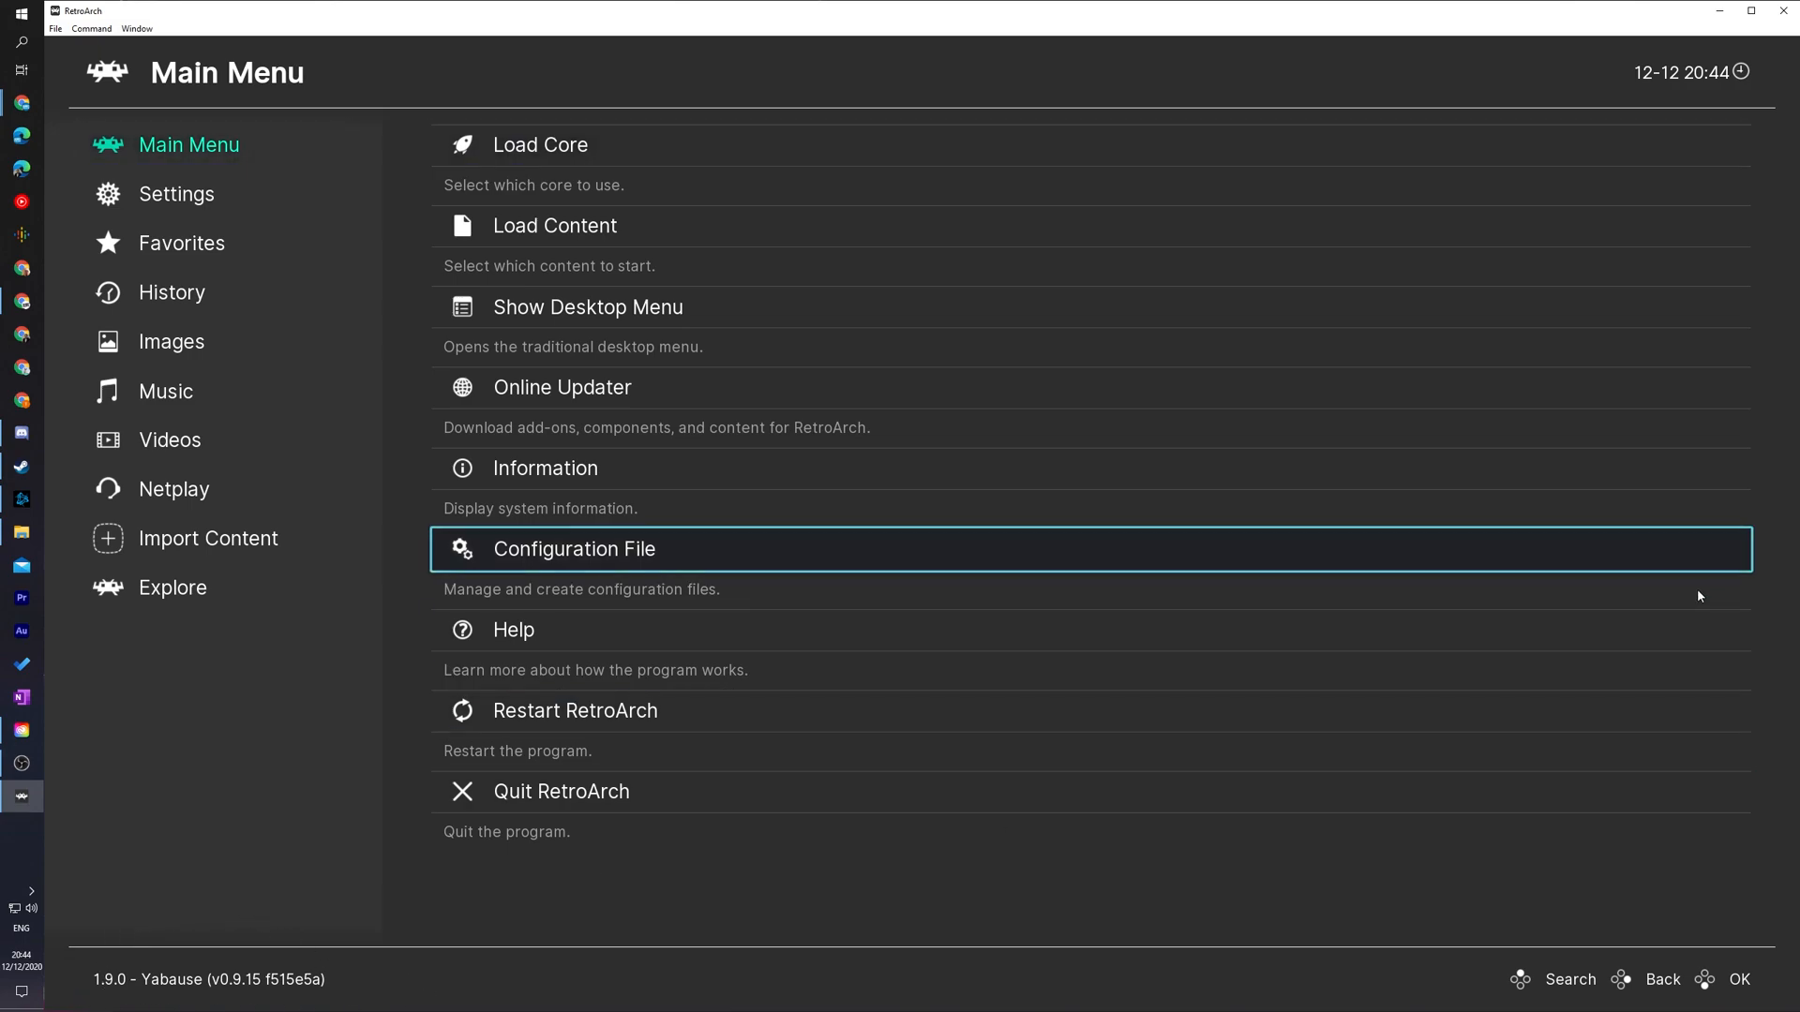
pyautogui.press('Up')
pyautogui.press('Up')
pyautogui.press('Up')
pyautogui.press('Up')
pyautogui.press('Up')
pyautogui.press('Up')
pyautogui.press('Up')
pyautogui.press('Up')
pyautogui.press('Return')
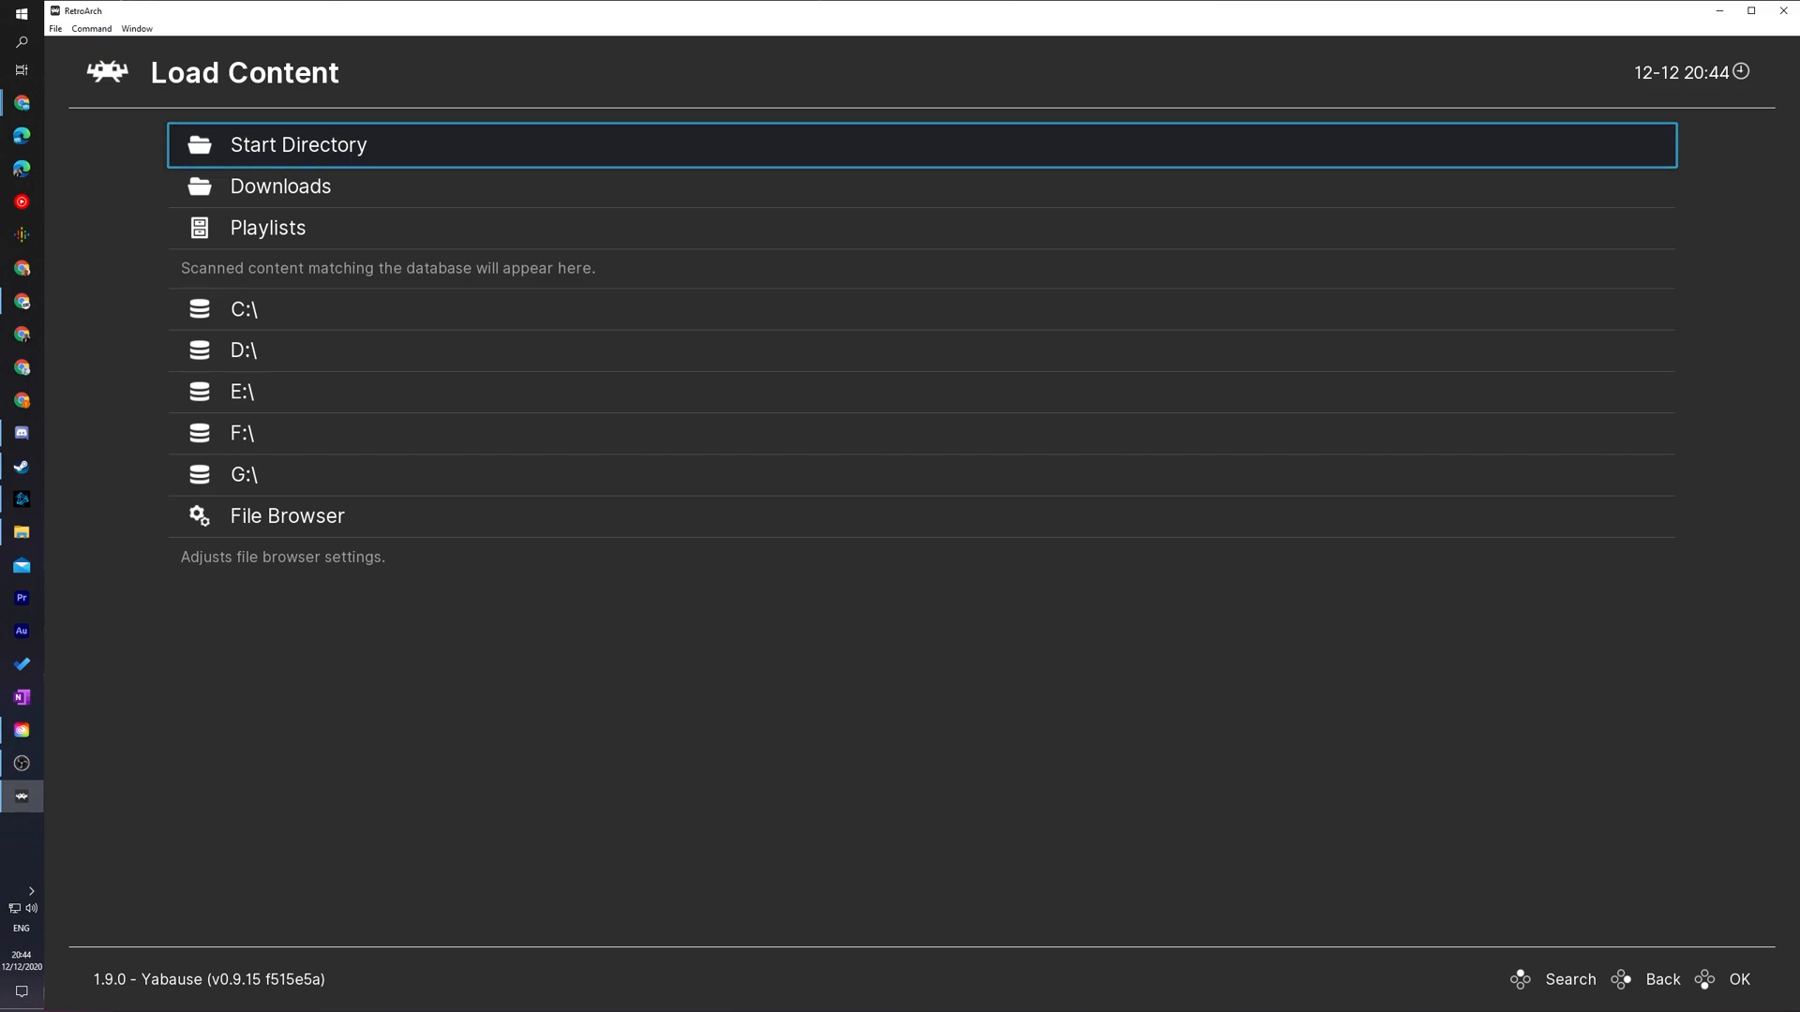
# Launch the Castlevania .iso disc image with the current Yabause core.
pyautogui.press('Return')
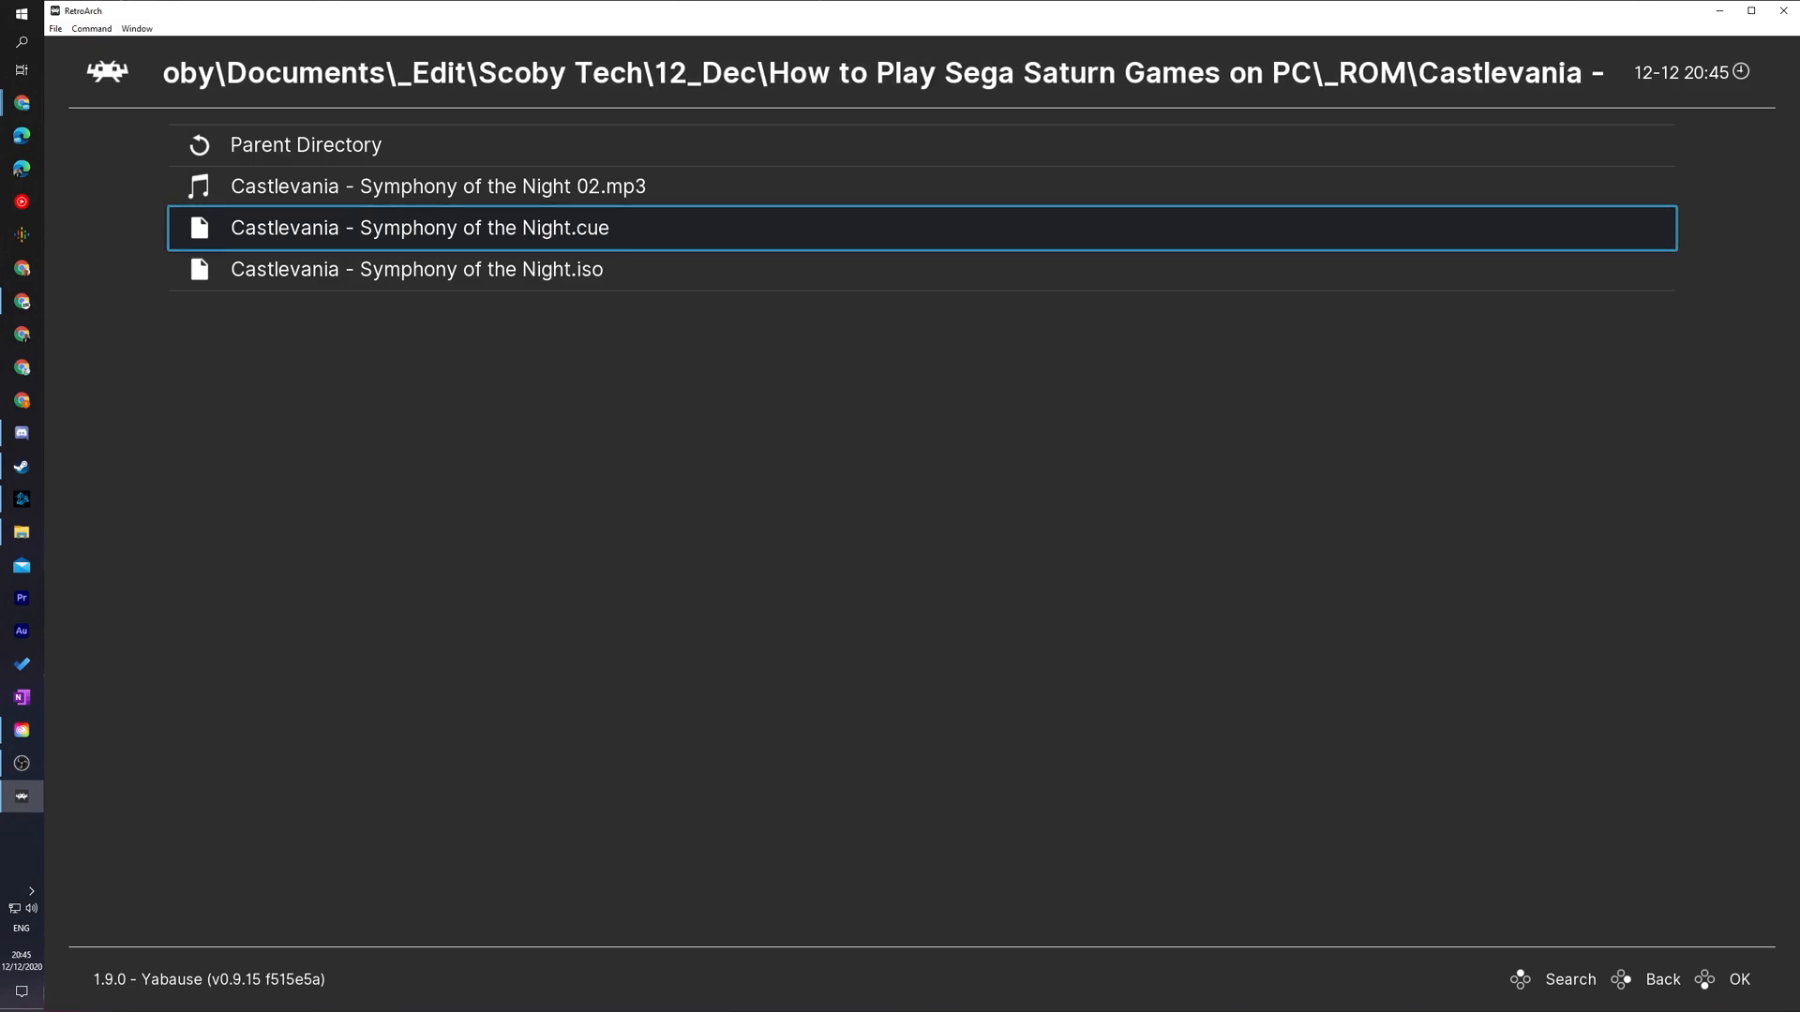
pyautogui.press('Down')
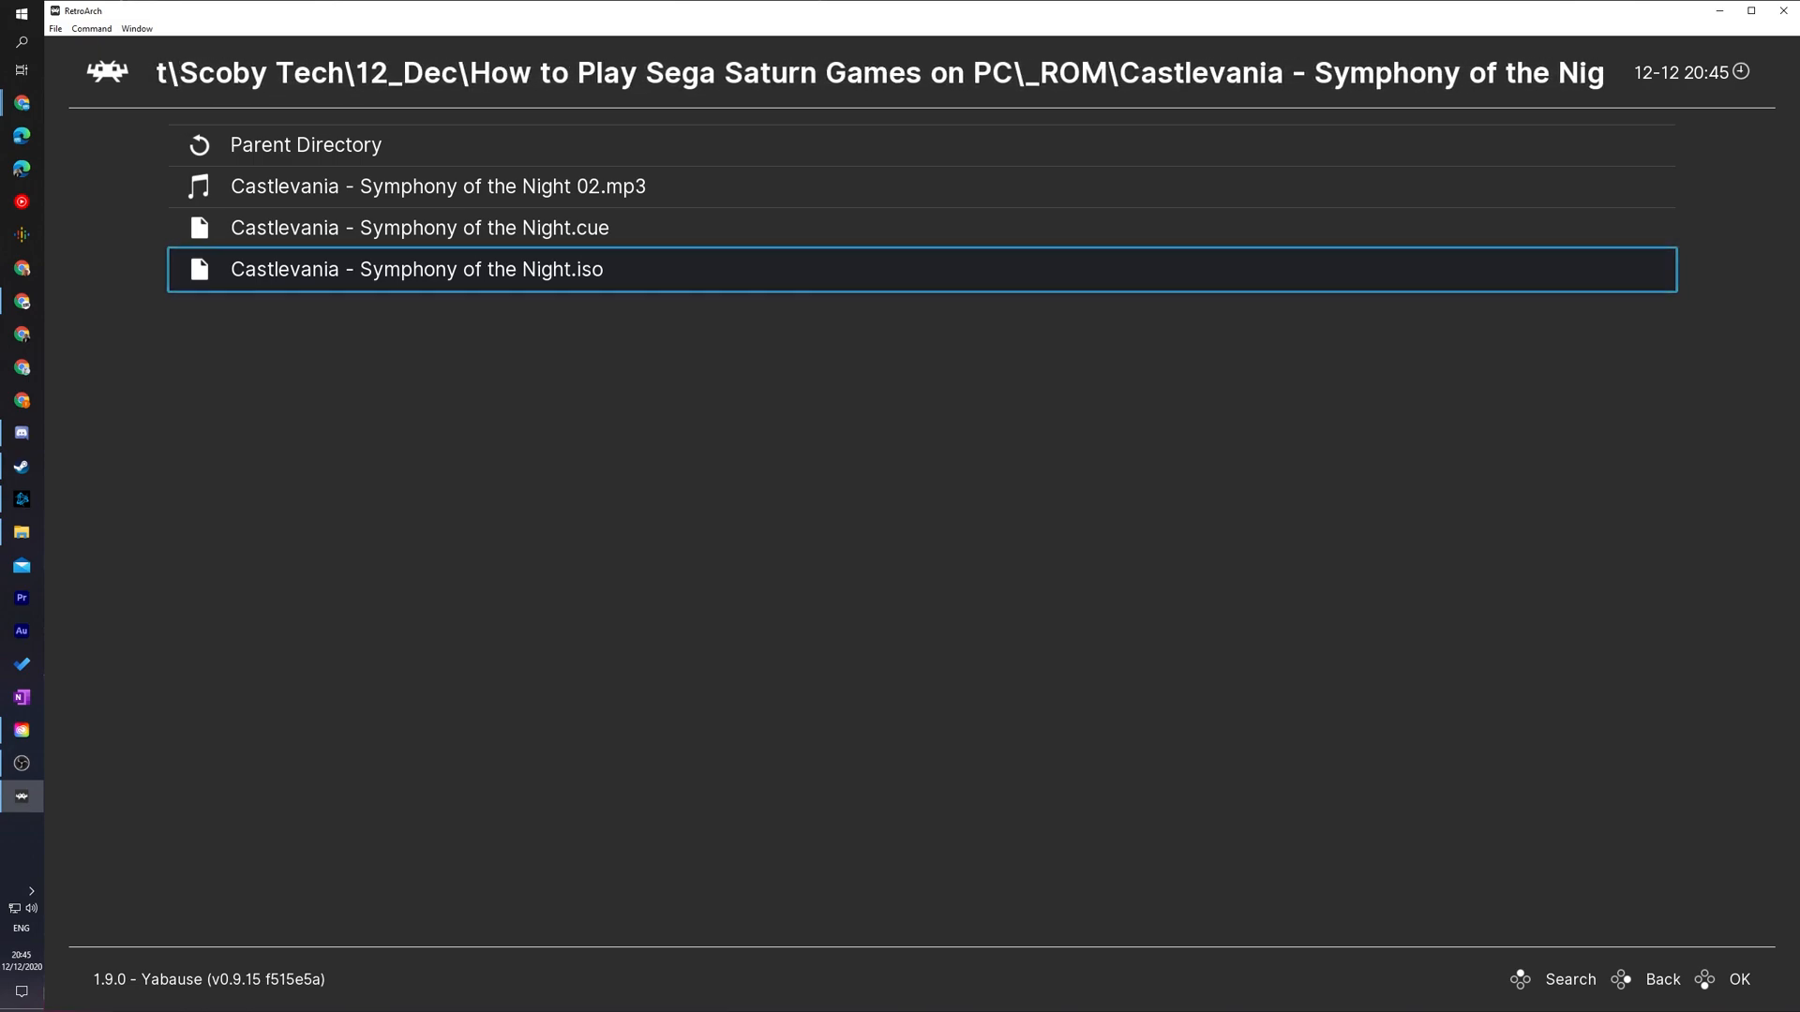
pyautogui.press('Return')
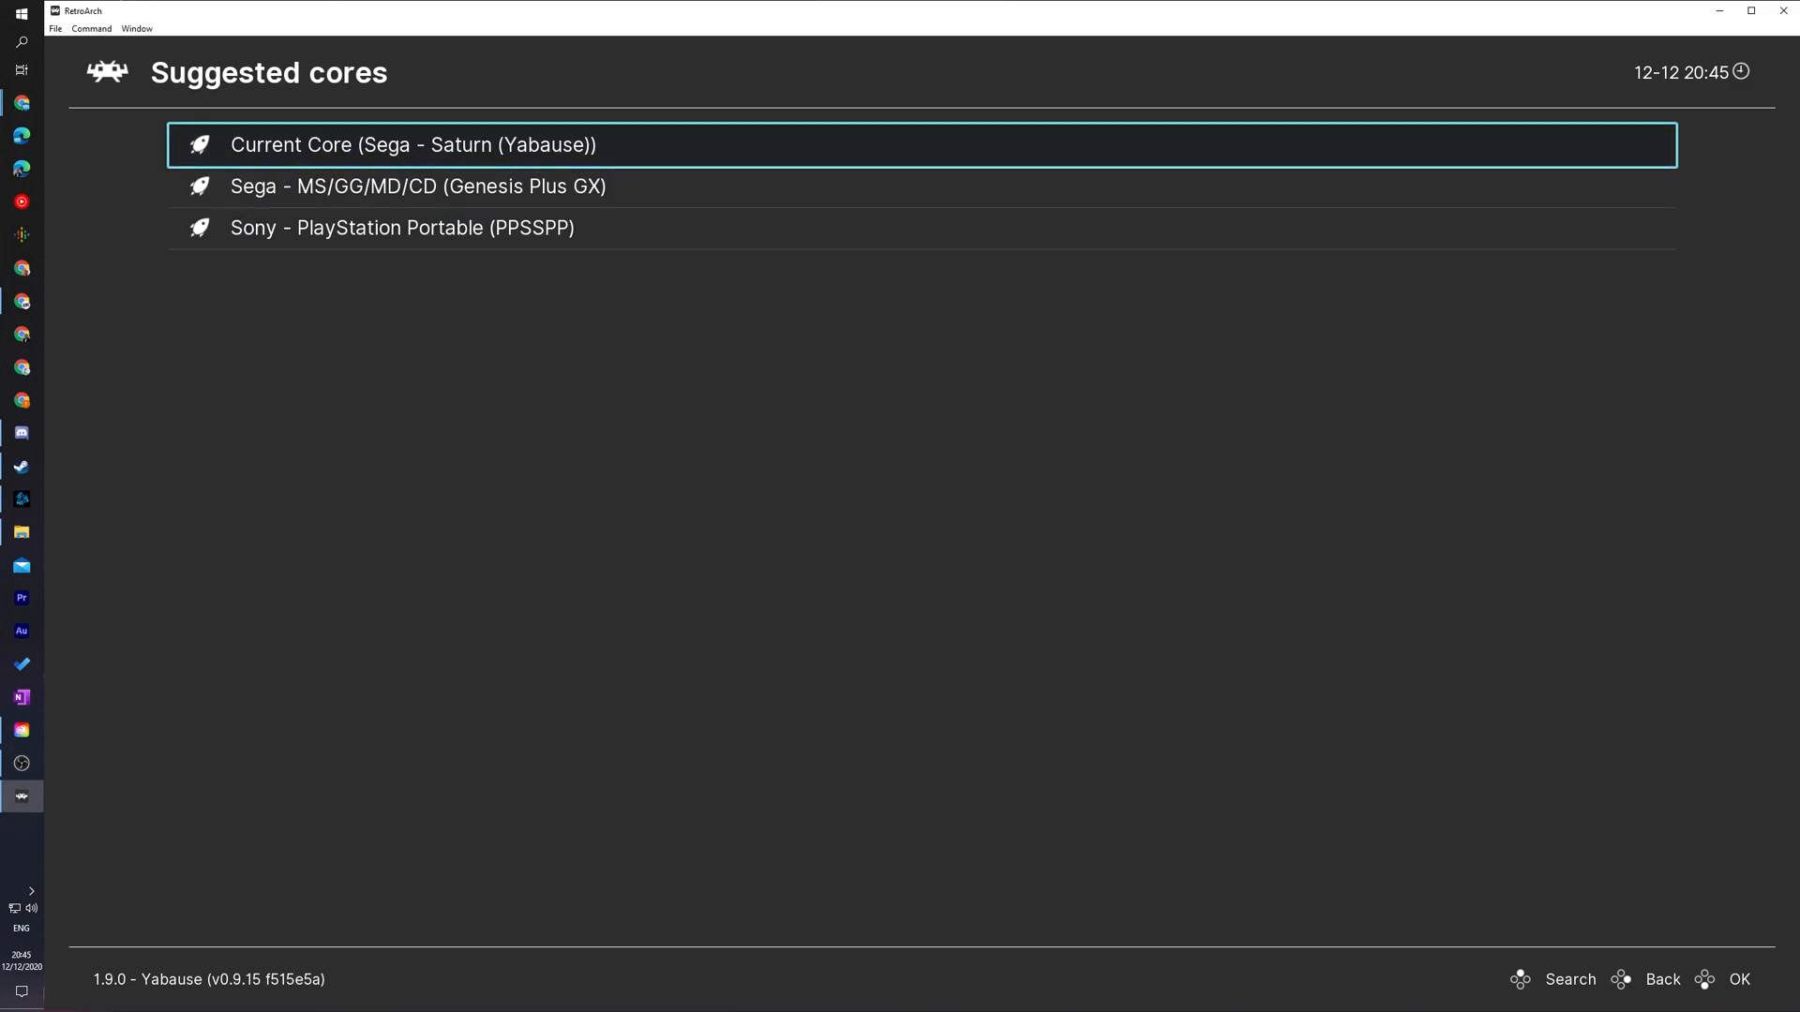
pyautogui.press('Return')
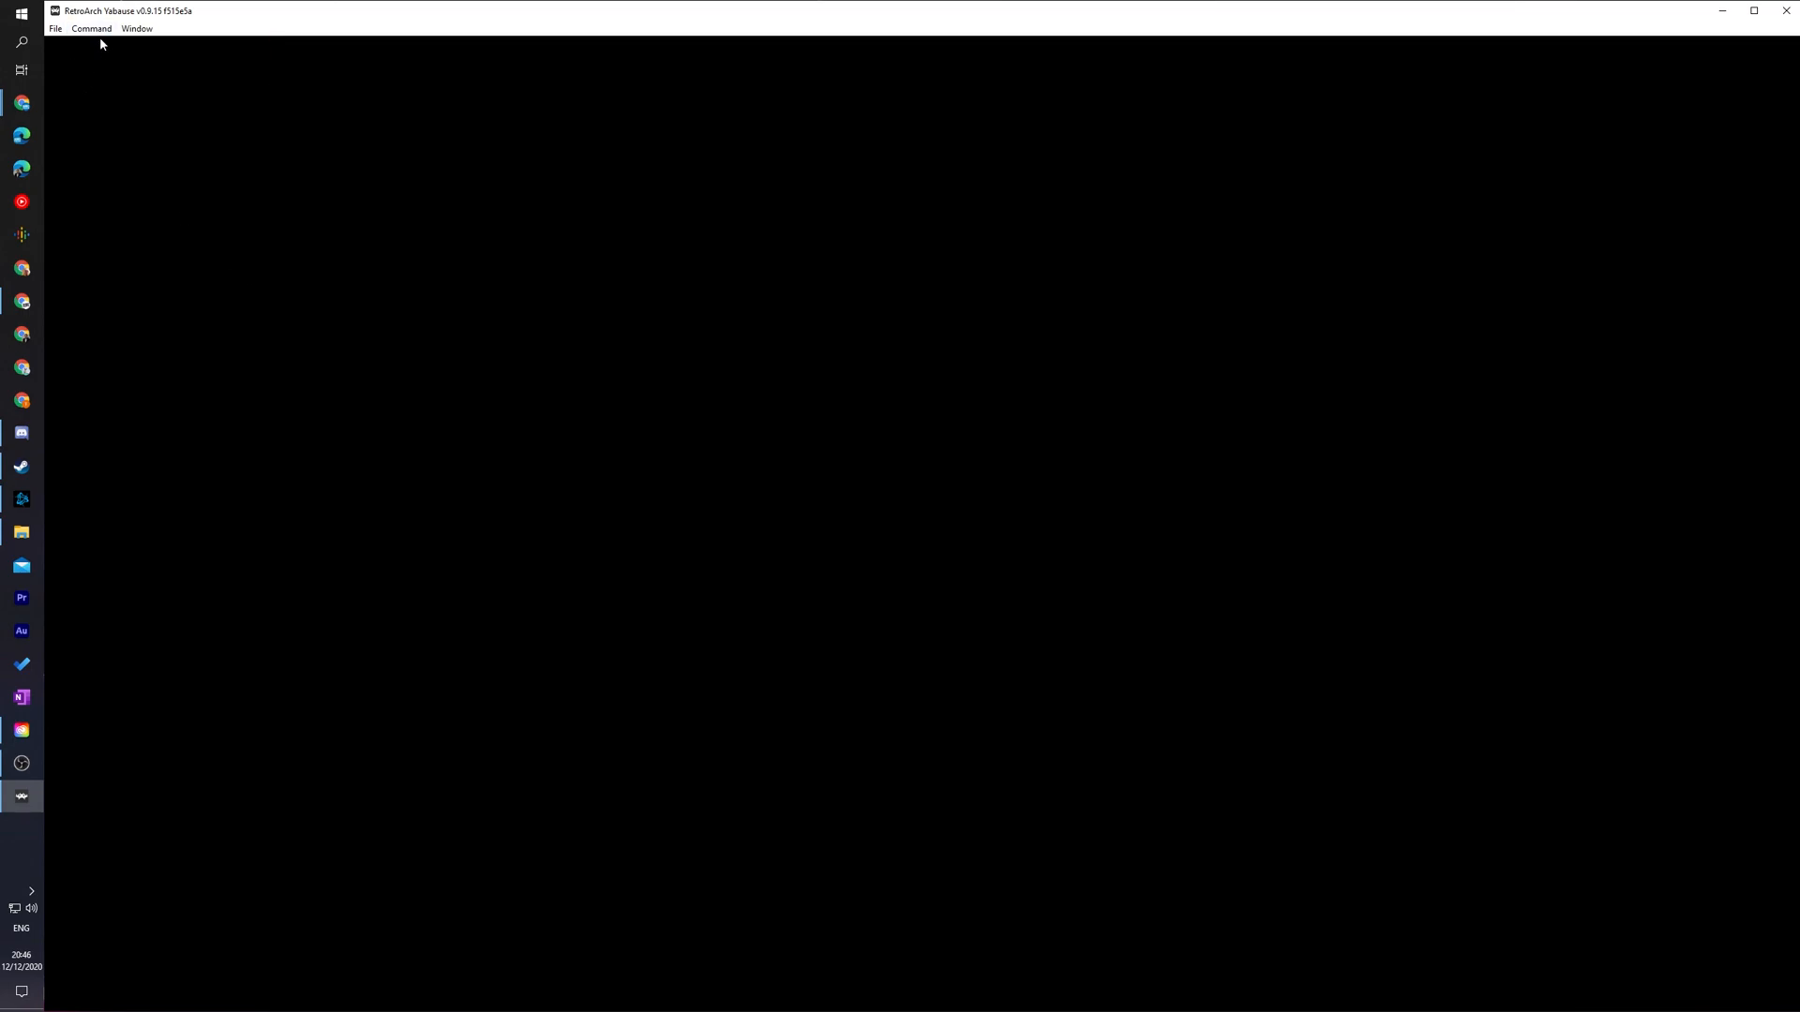
# Bring up the in-game Quick Menu via the Command menu's Menu Toggle.
pyautogui.click(95, 32)
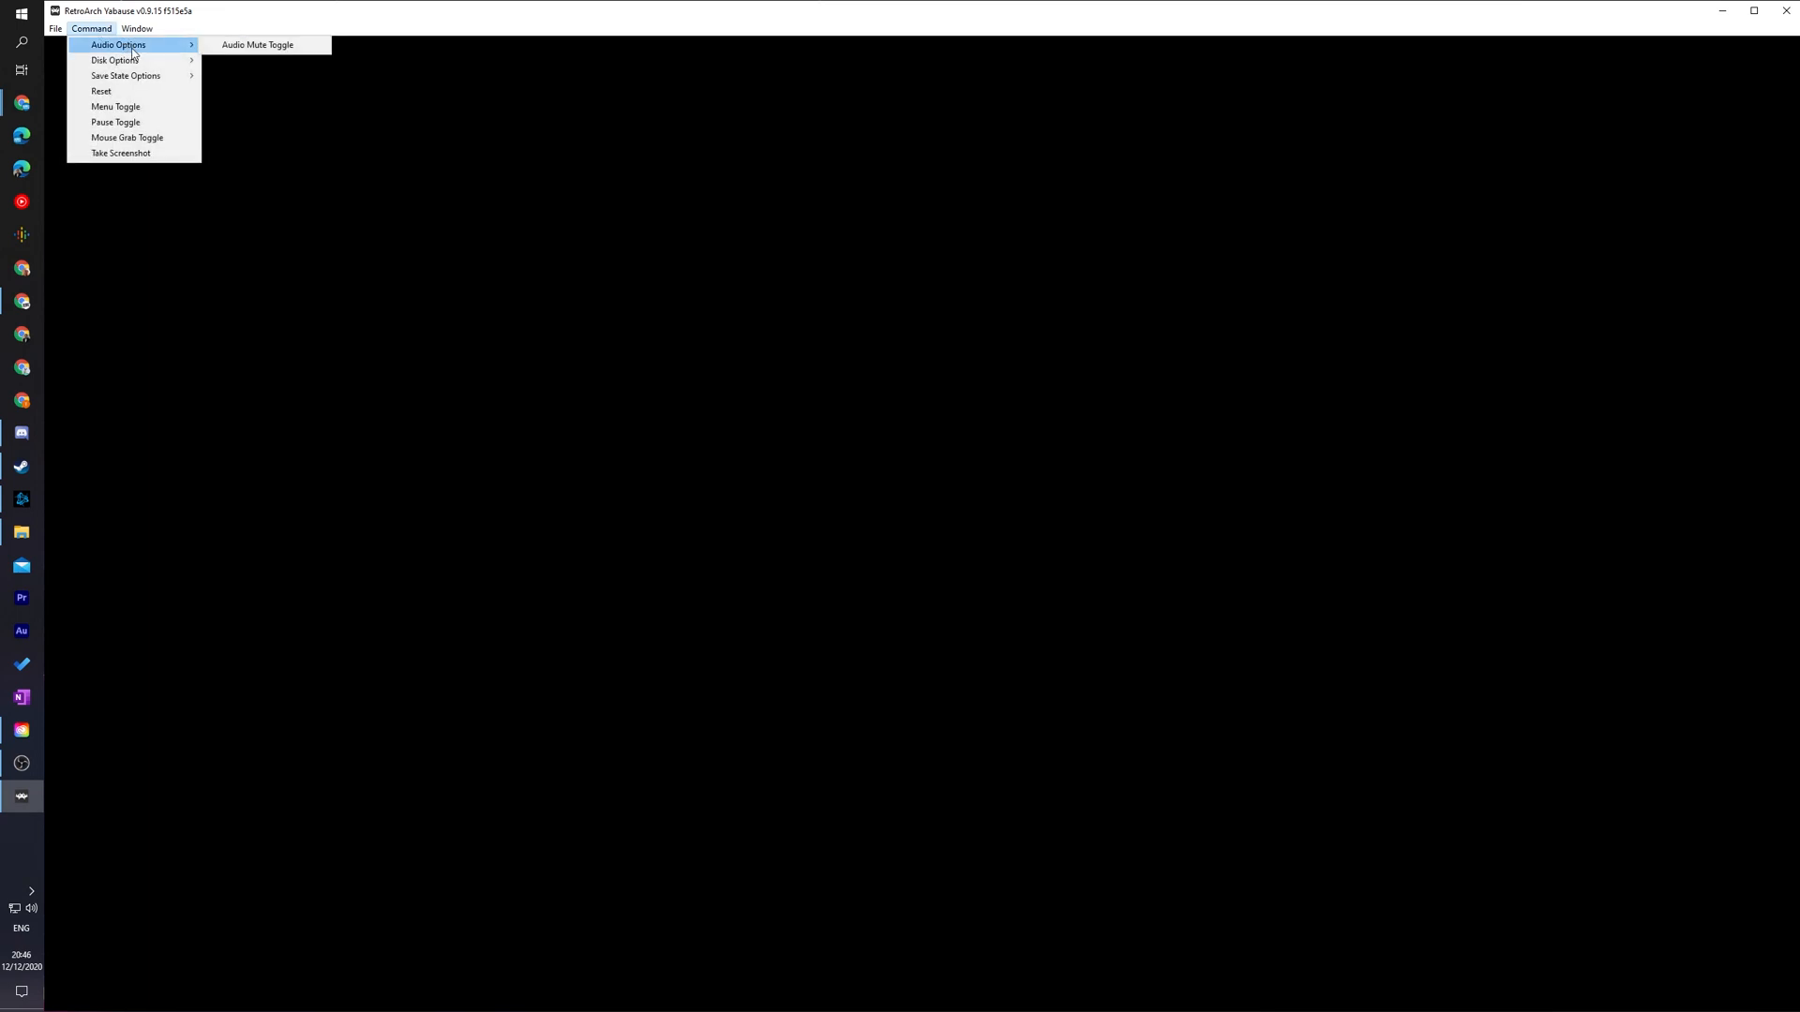
pyautogui.click(137, 113)
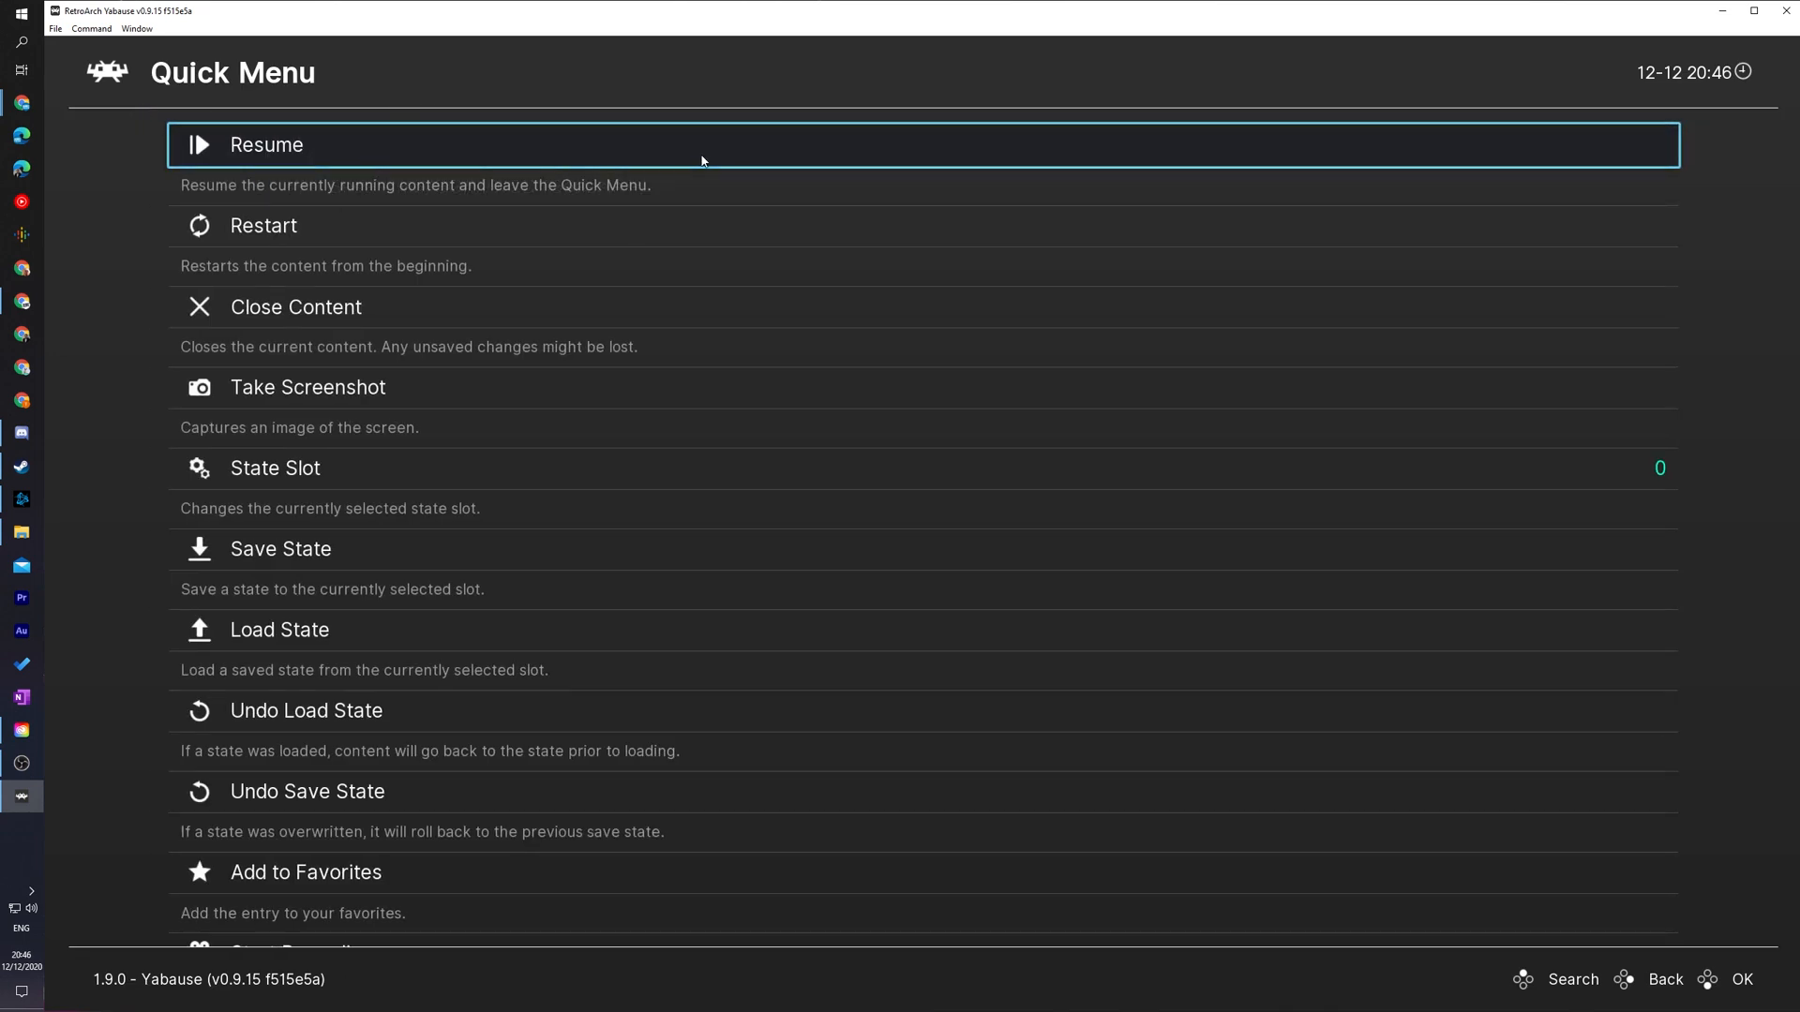
# Browse the Yabause core options down to Frameskip, back out, and resume the game.
pyautogui.press('Down')
pyautogui.press('Down')
pyautogui.press('Down')
pyautogui.press('Down')
pyautogui.press('Down')
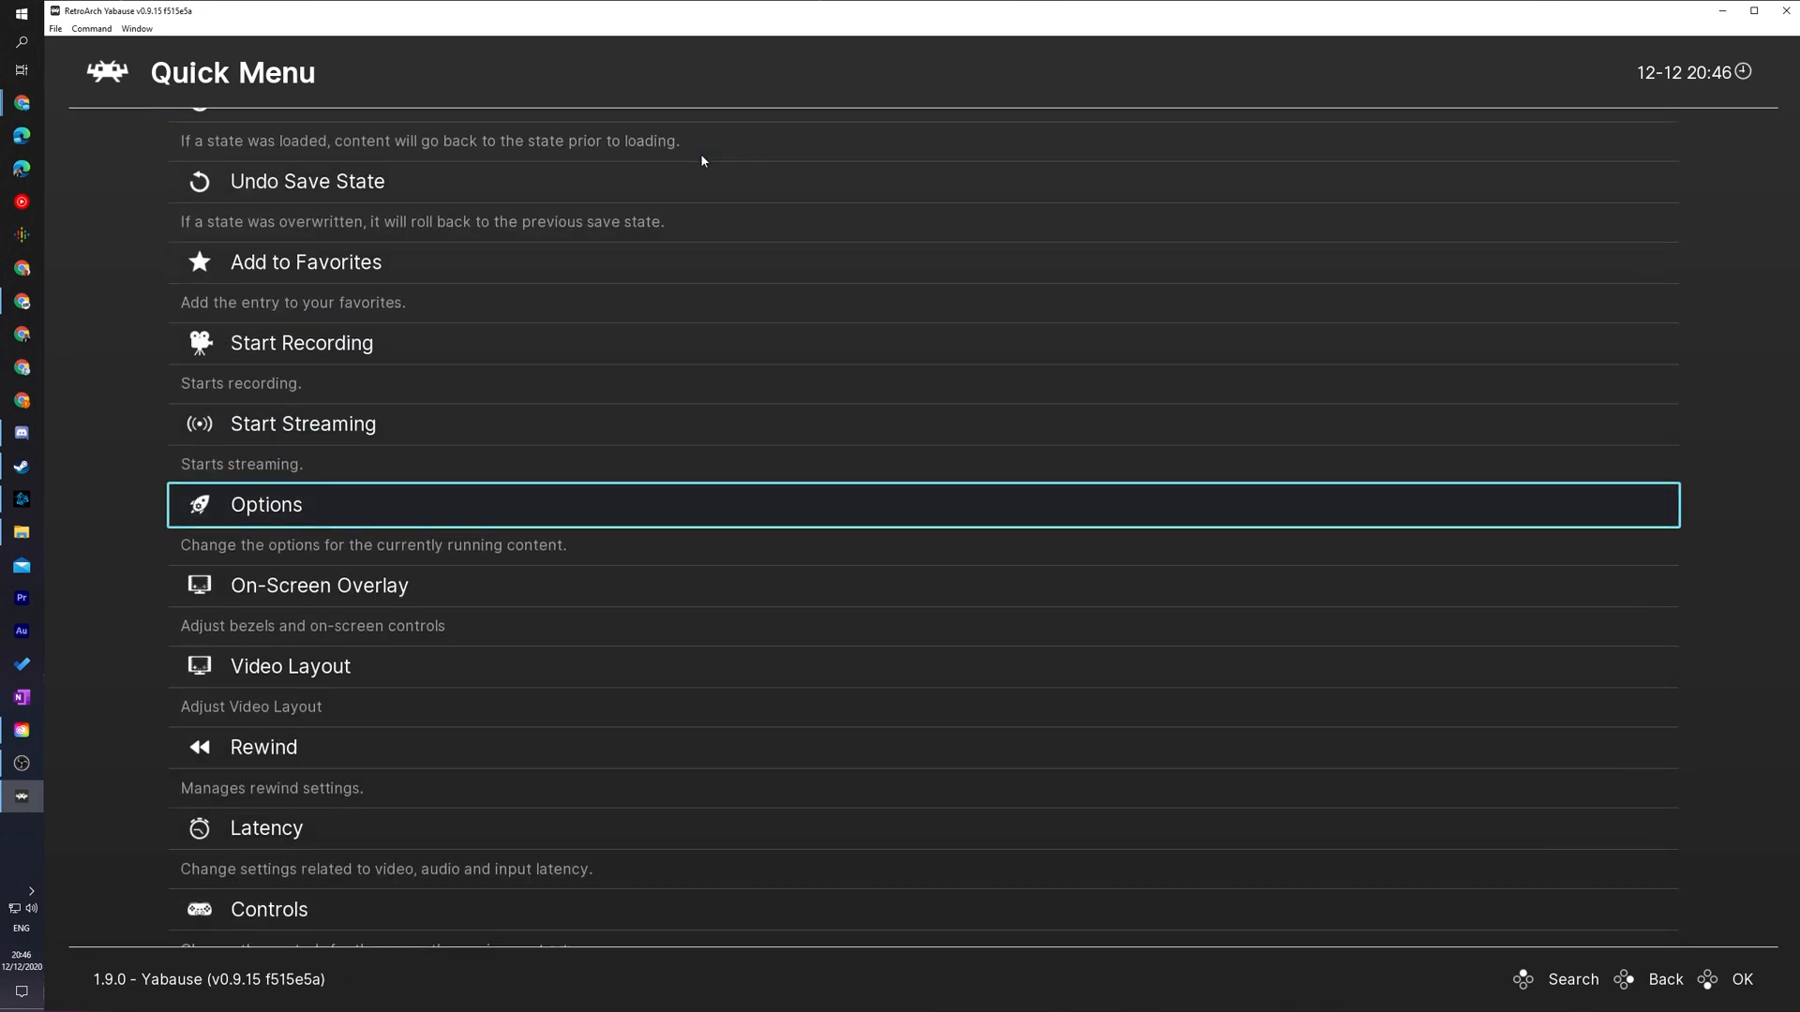
pyautogui.press('Return')
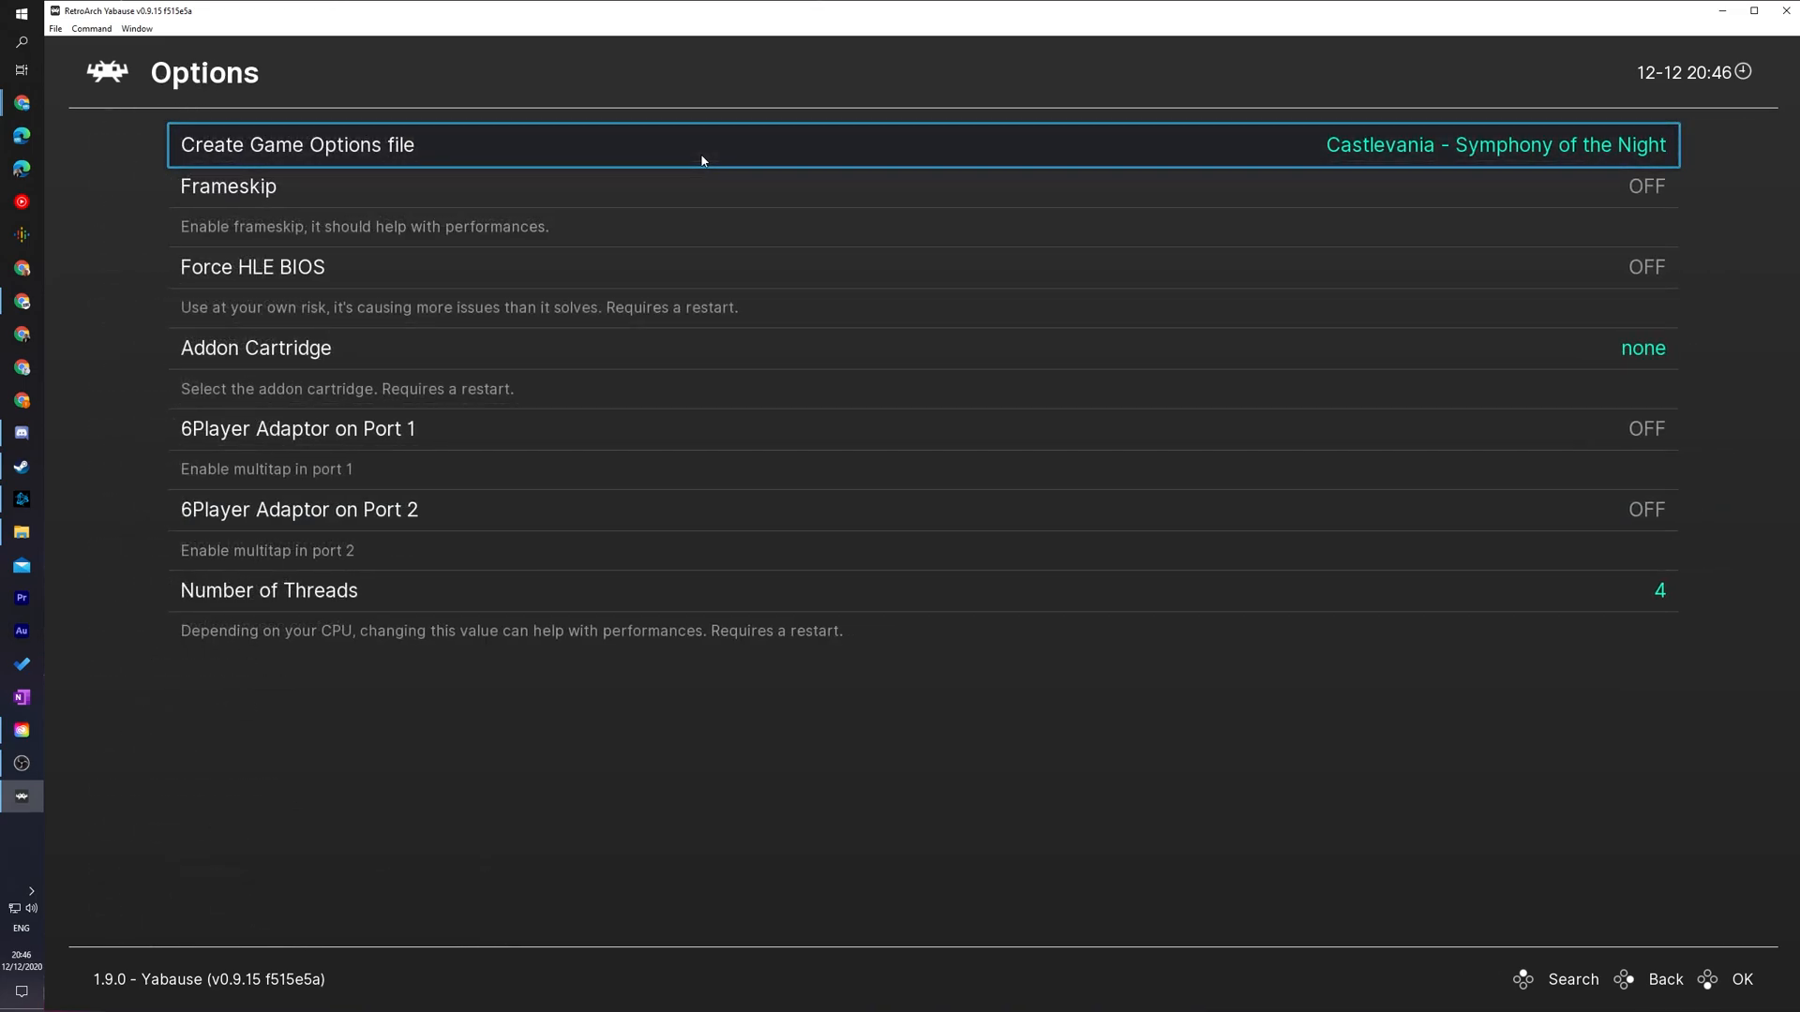
pyautogui.press('Down')
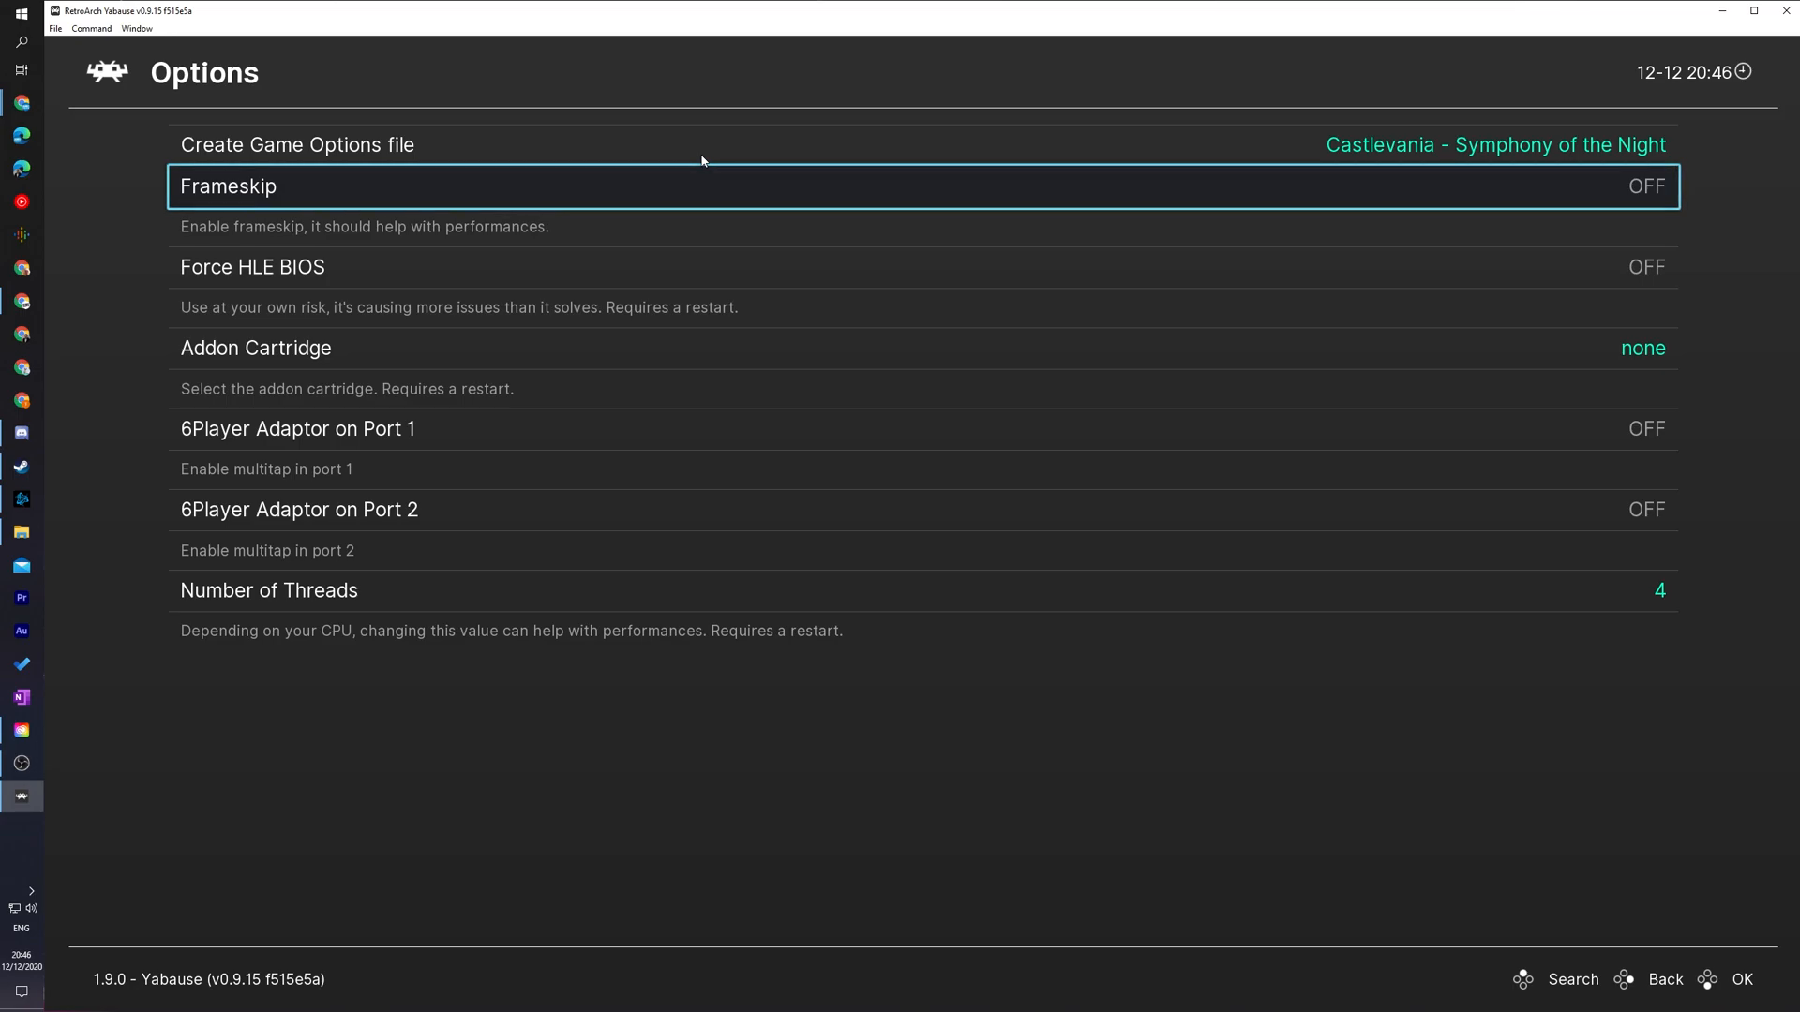
pyautogui.press('BackSpace')
pyautogui.press('BackSpace')
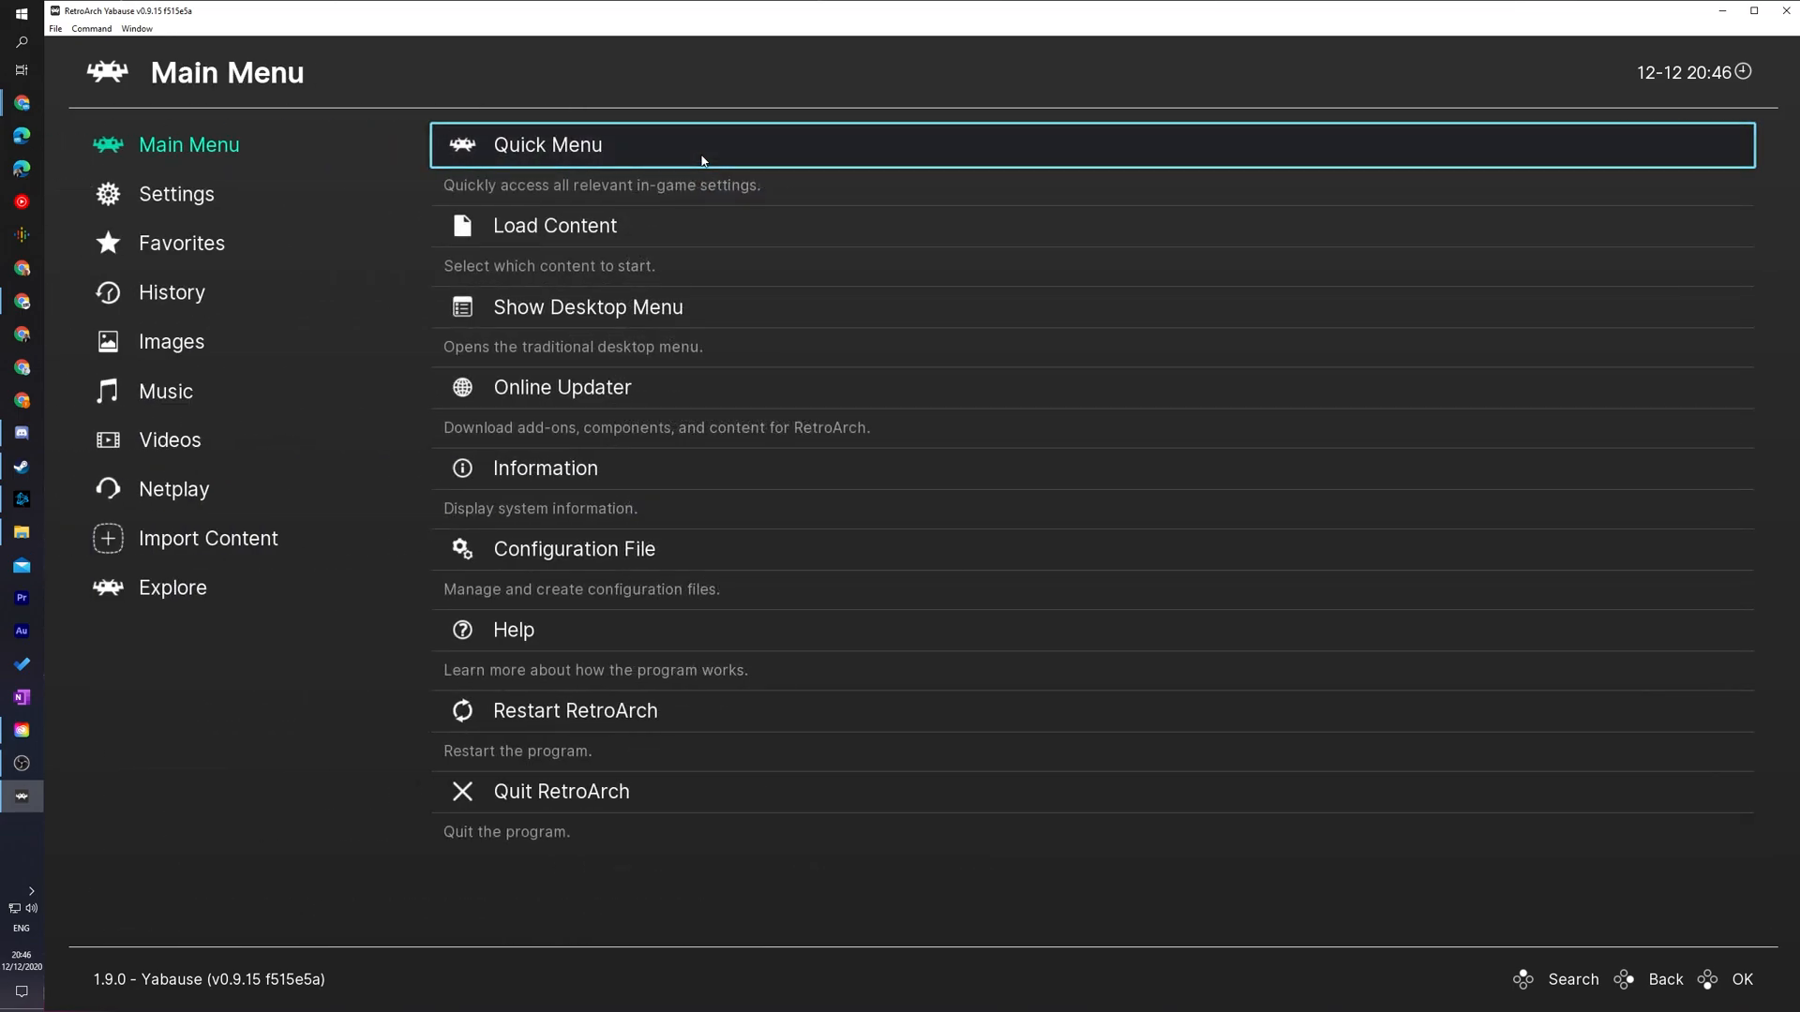
pyautogui.press('Return')
pyautogui.press('Return')
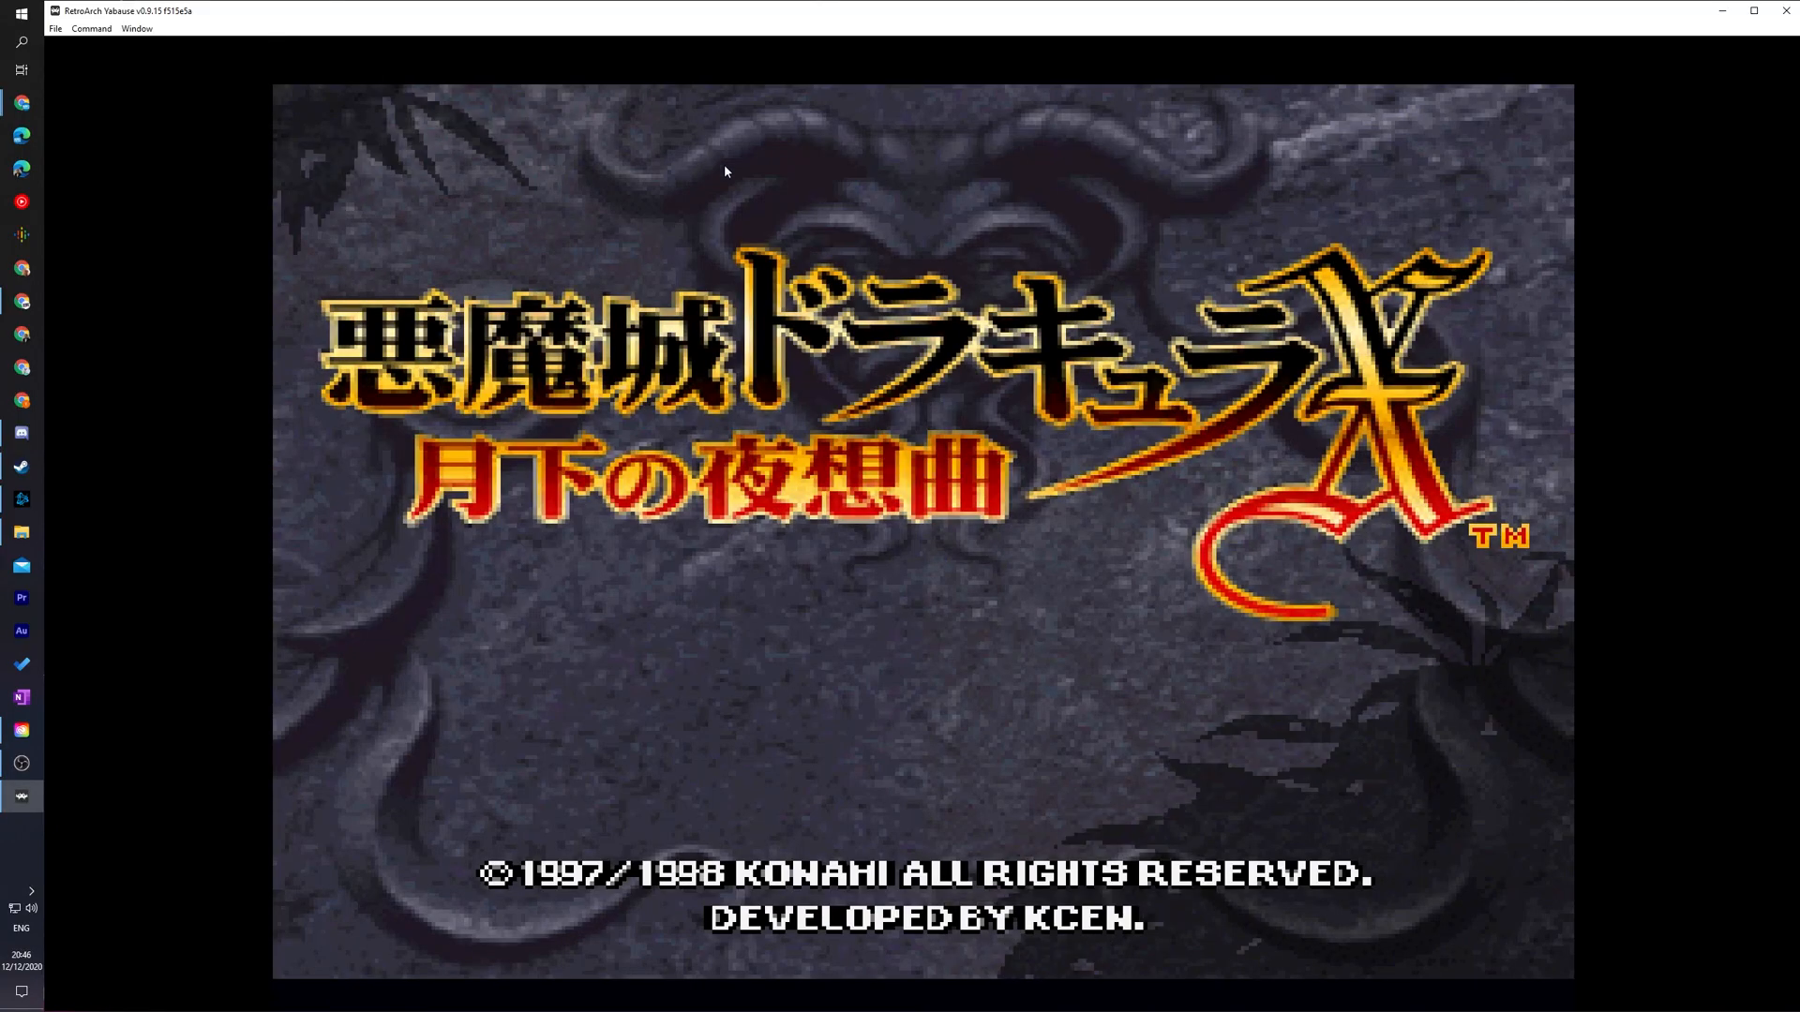